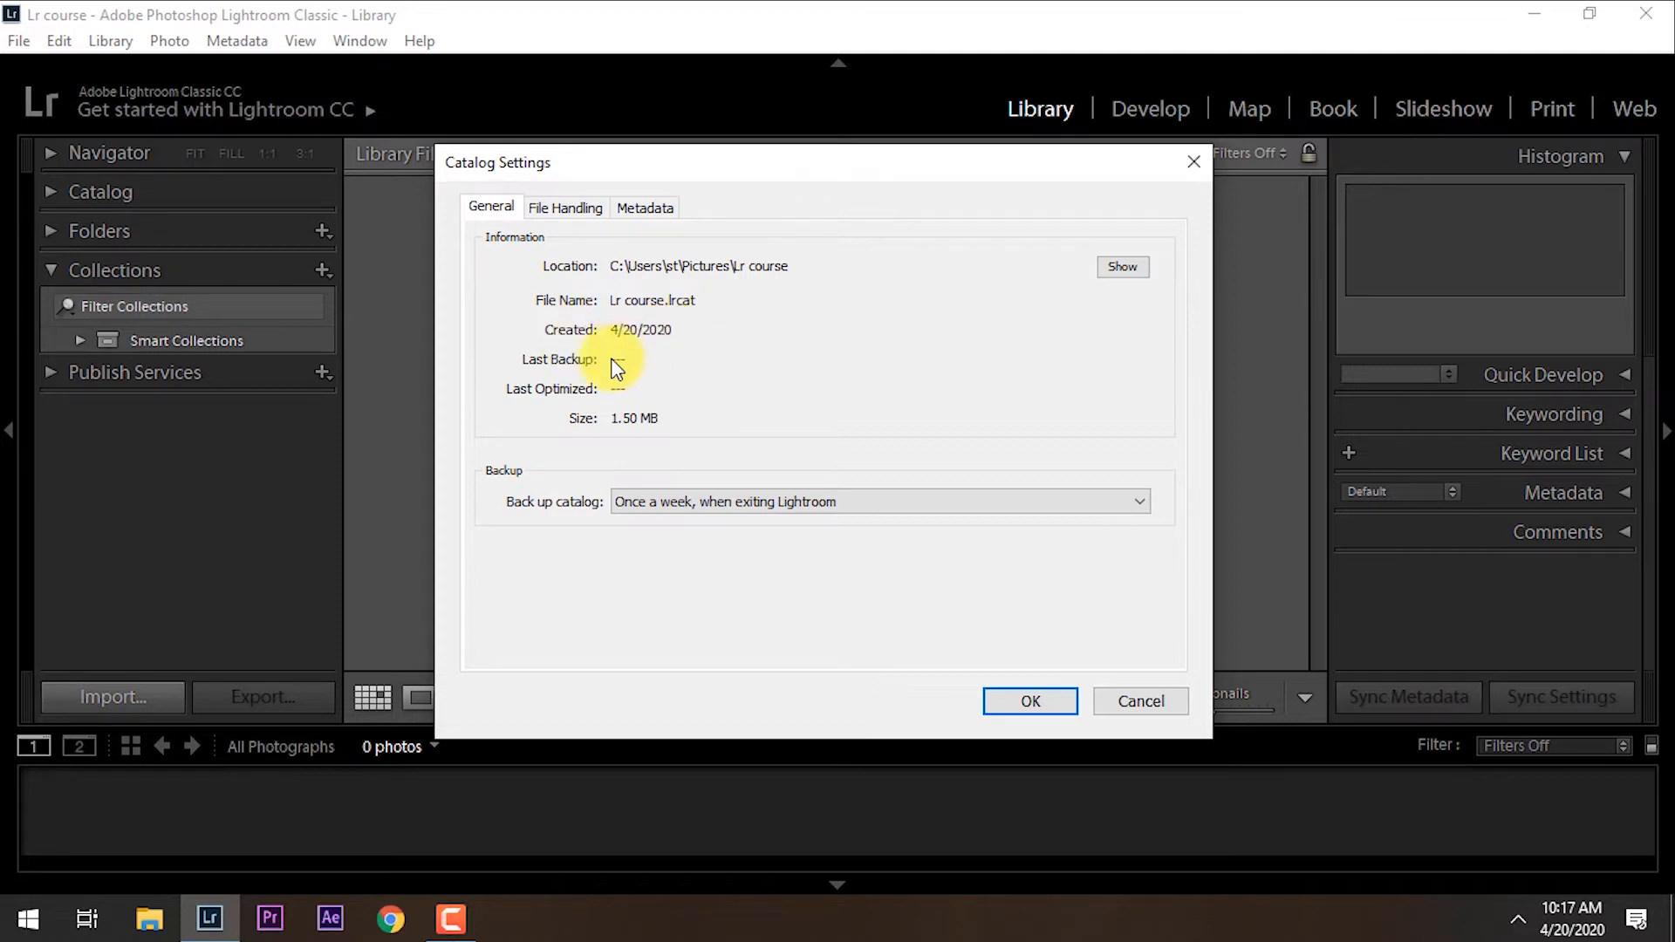
Step: Confirm the catalog settings and set the preferences to load the most recent catalog at startup
left_click(1030, 702)
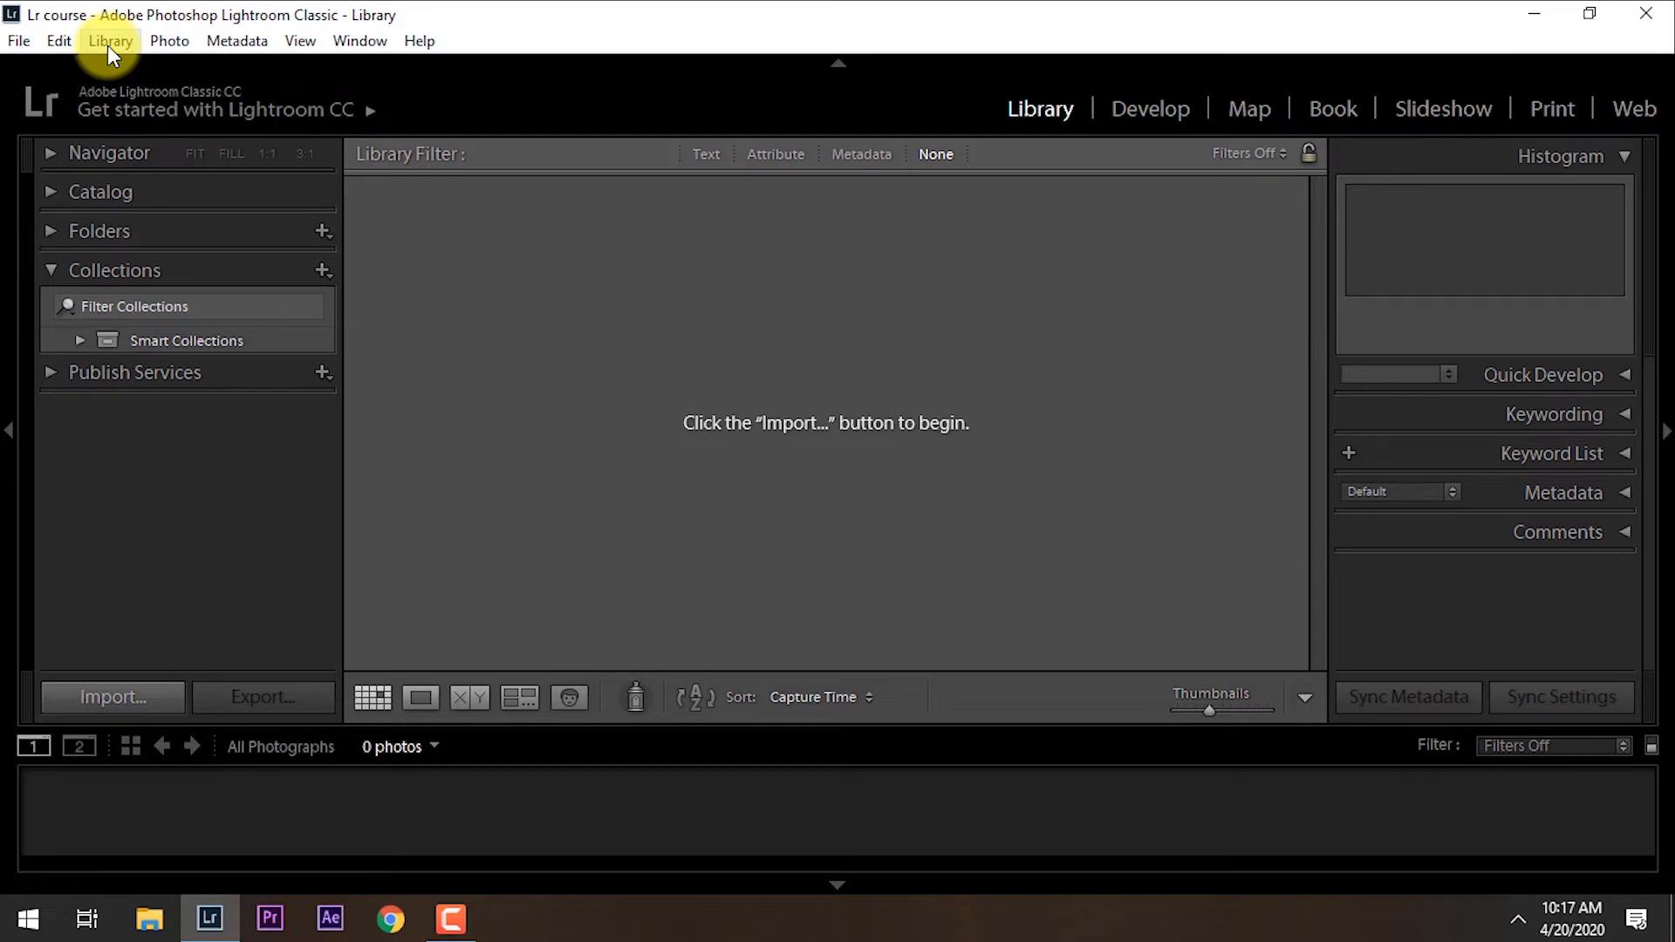
left_click(56, 39)
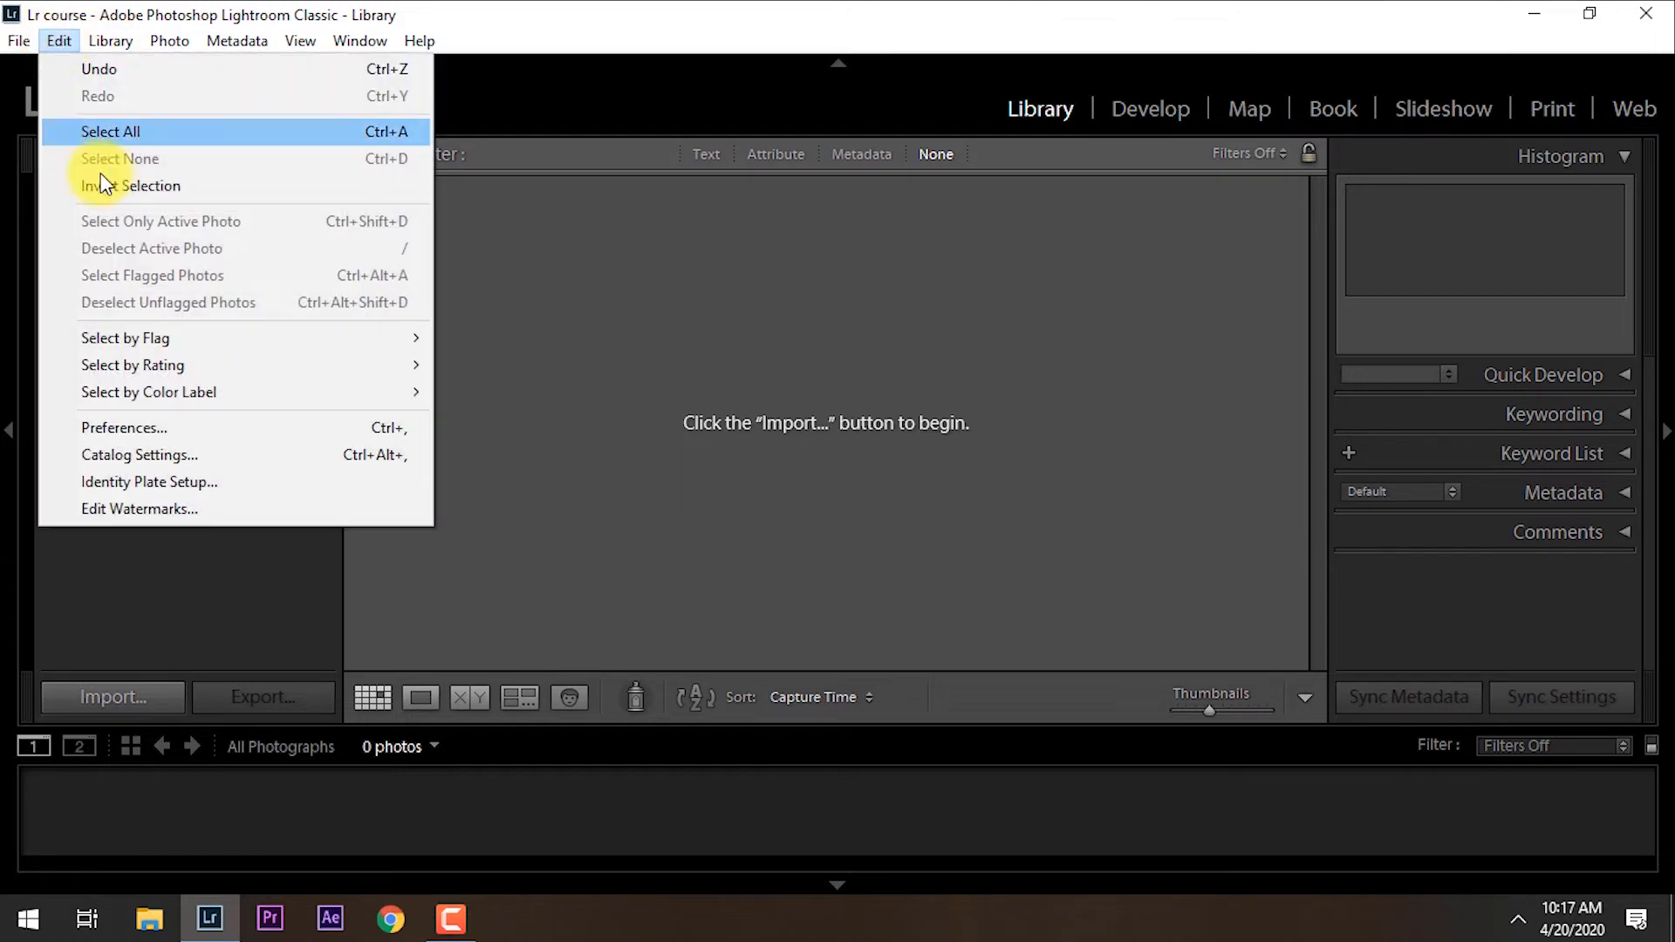
left_click(137, 433)
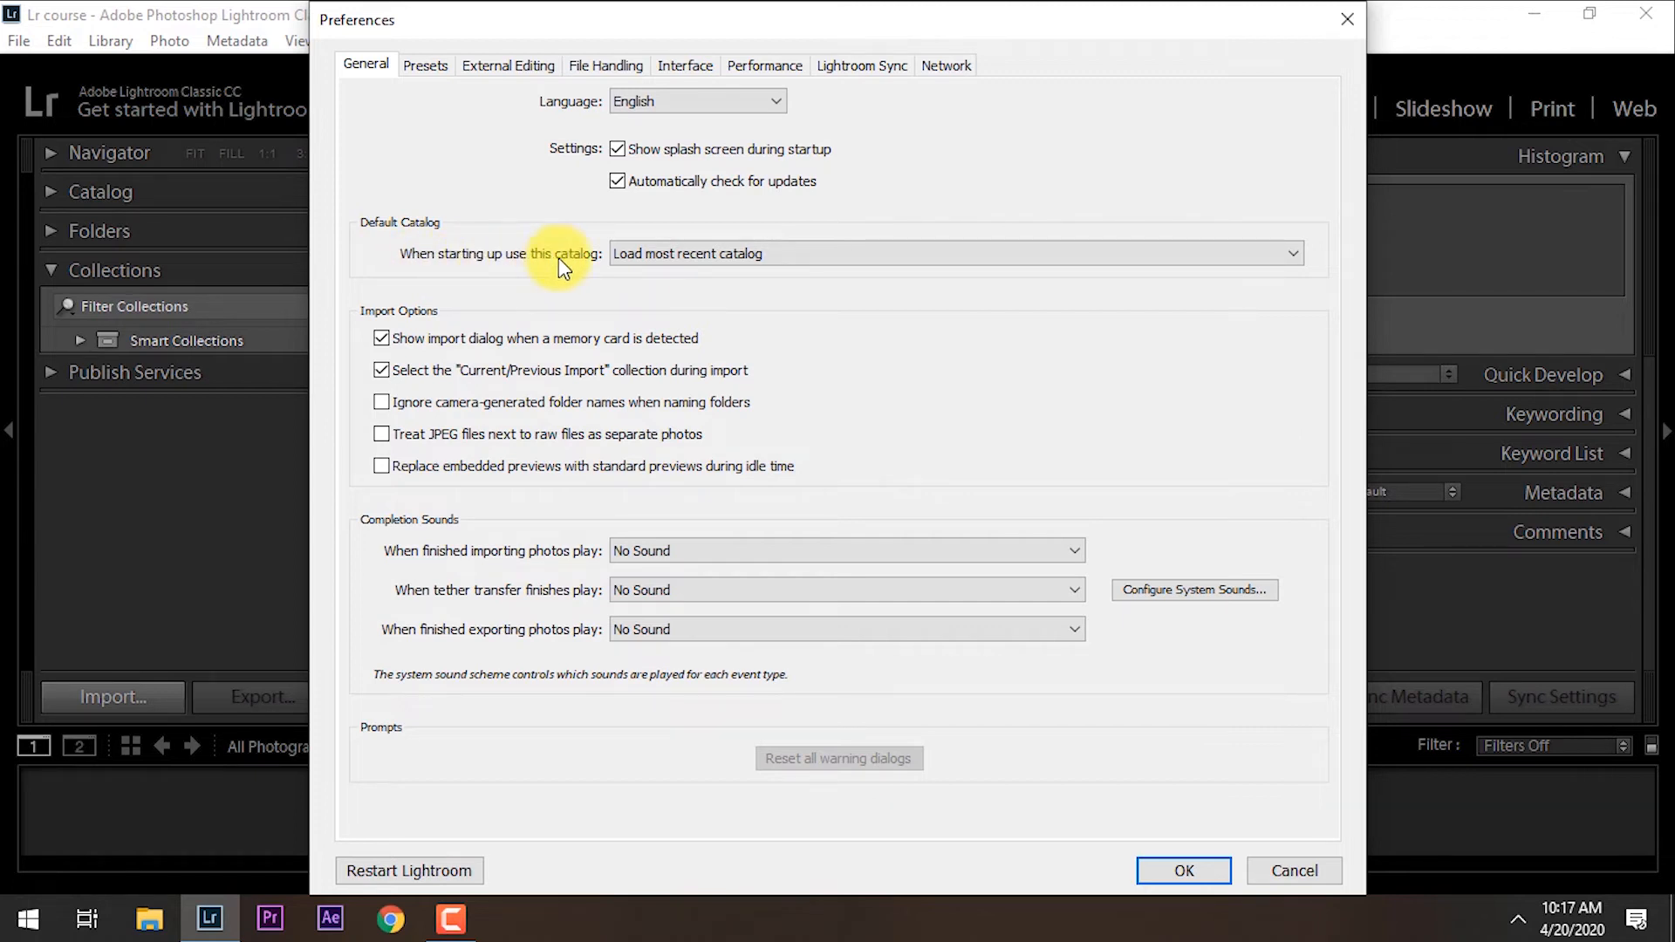
left_click(807, 255)
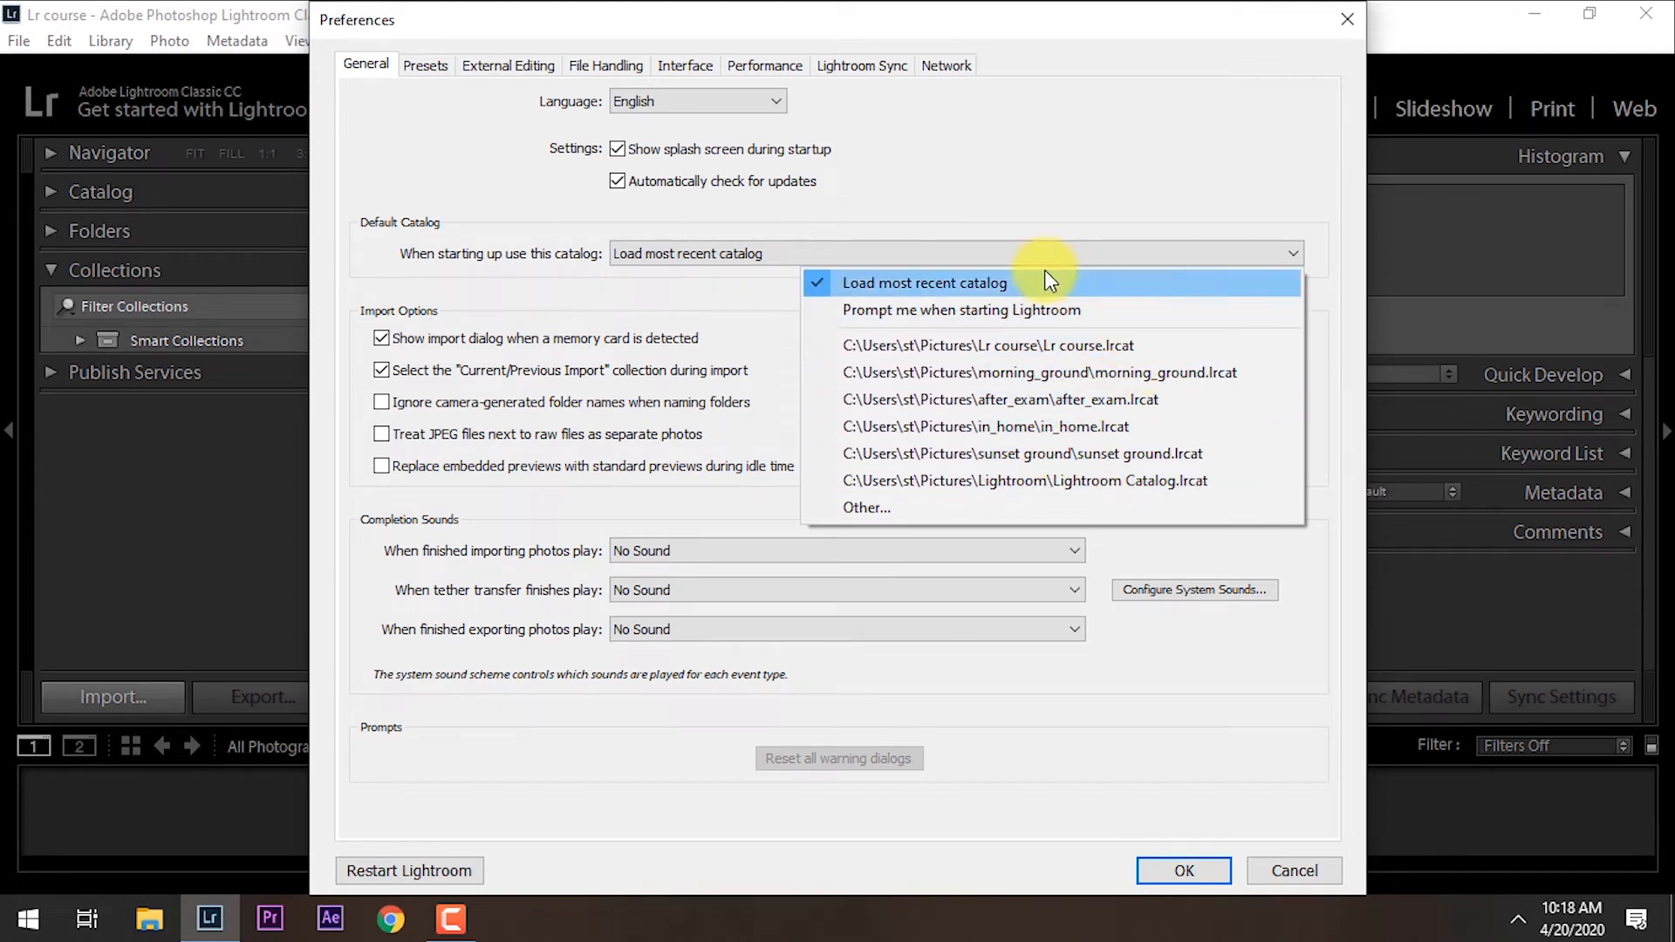
left_click(959, 282)
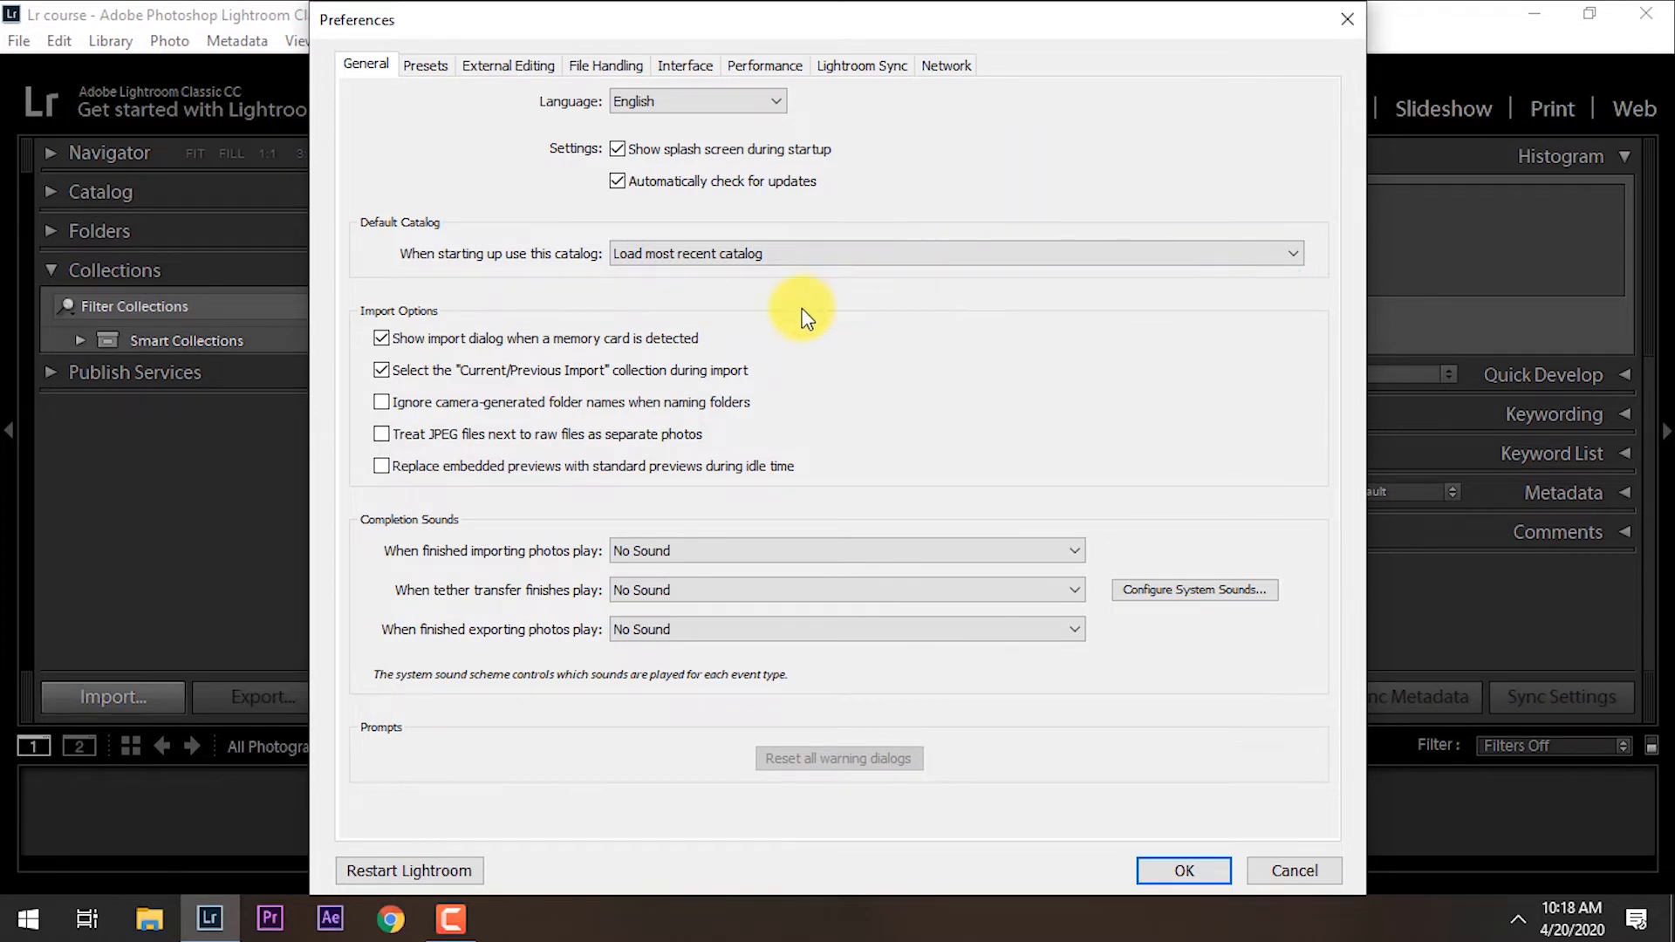
left_click(1183, 870)
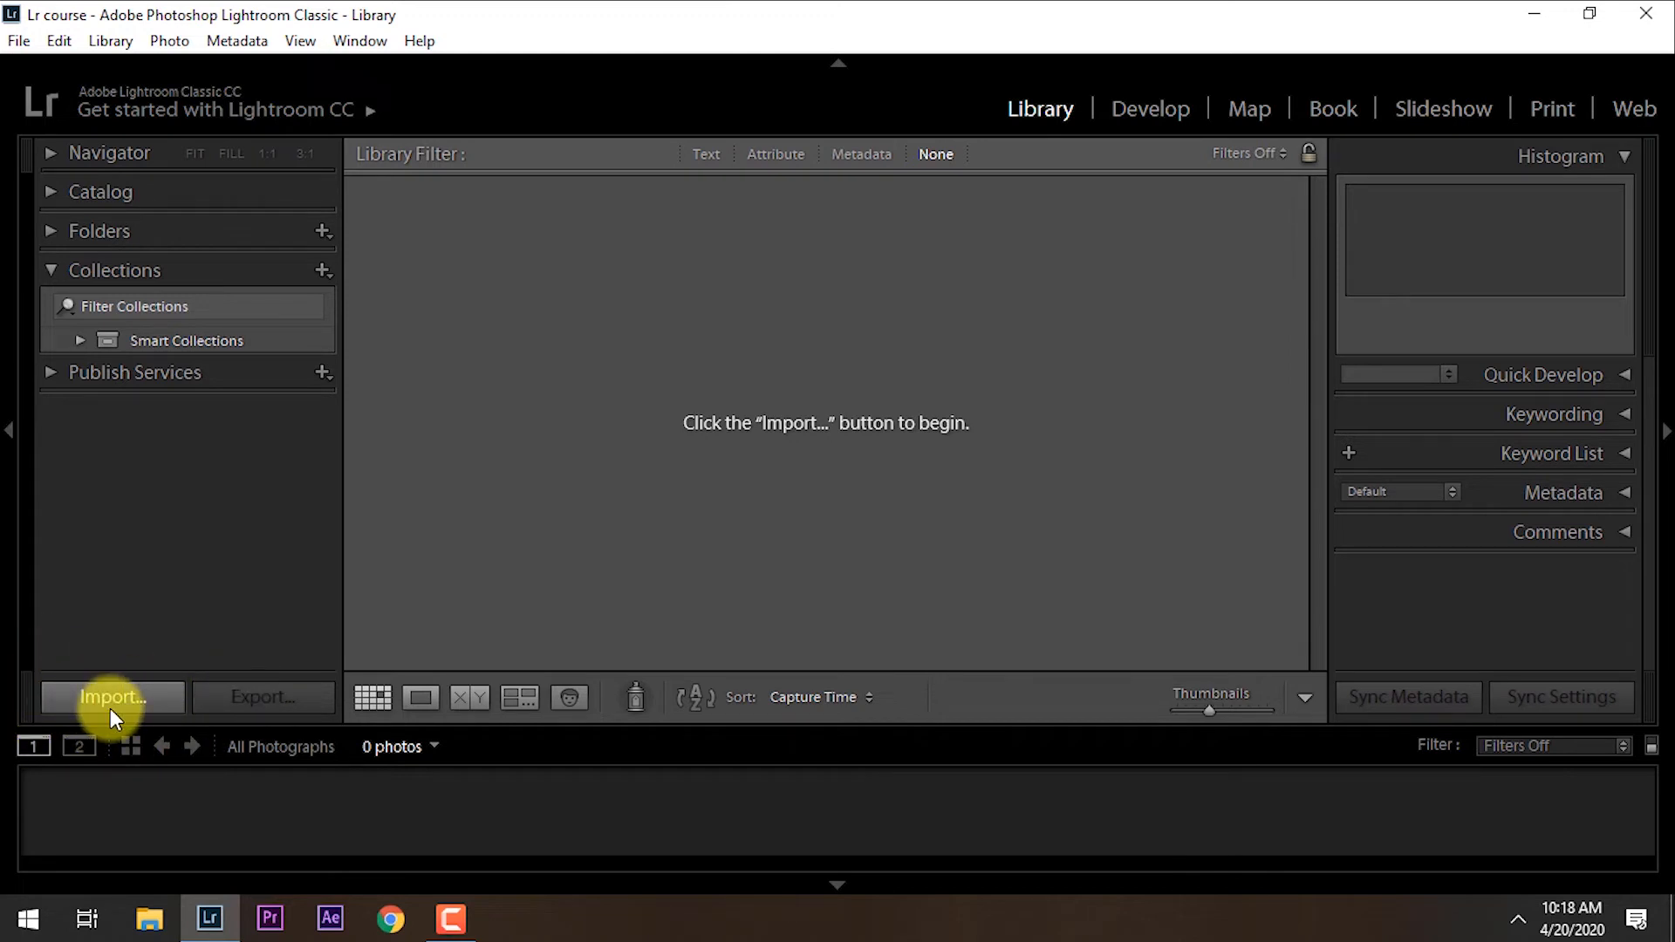
Step: Start a photo import with the folder Udemy course videos > section 1 > Lightroom Course photos on New Volume (E:) as the source
left_click(21, 40)
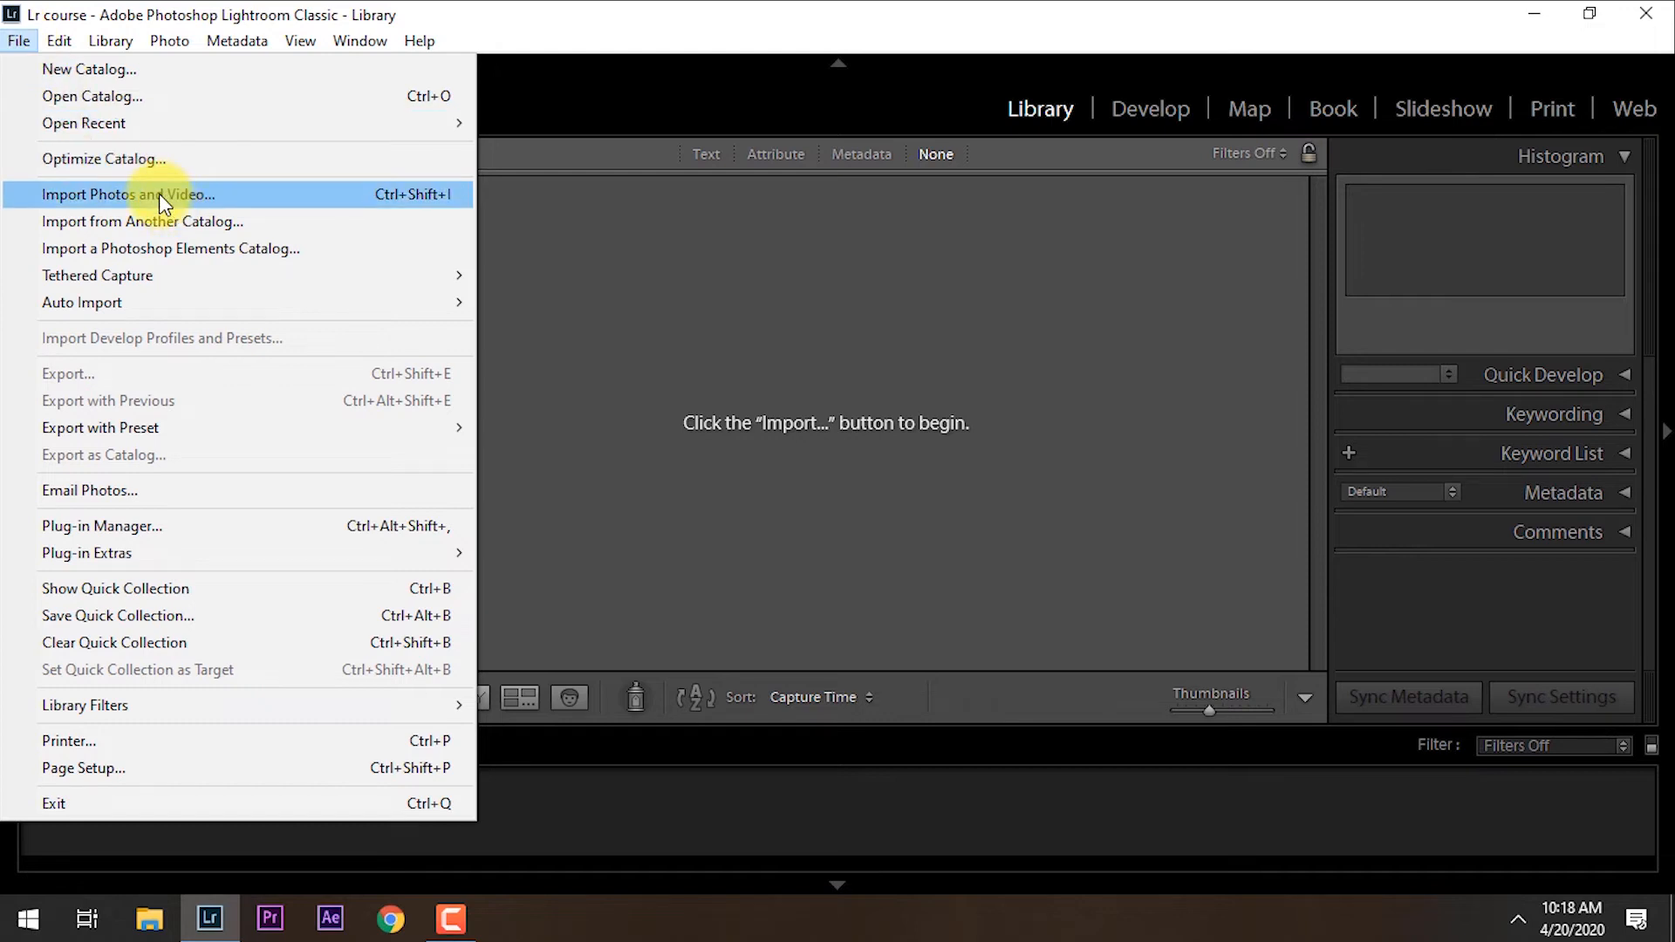
left_click(562, 384)
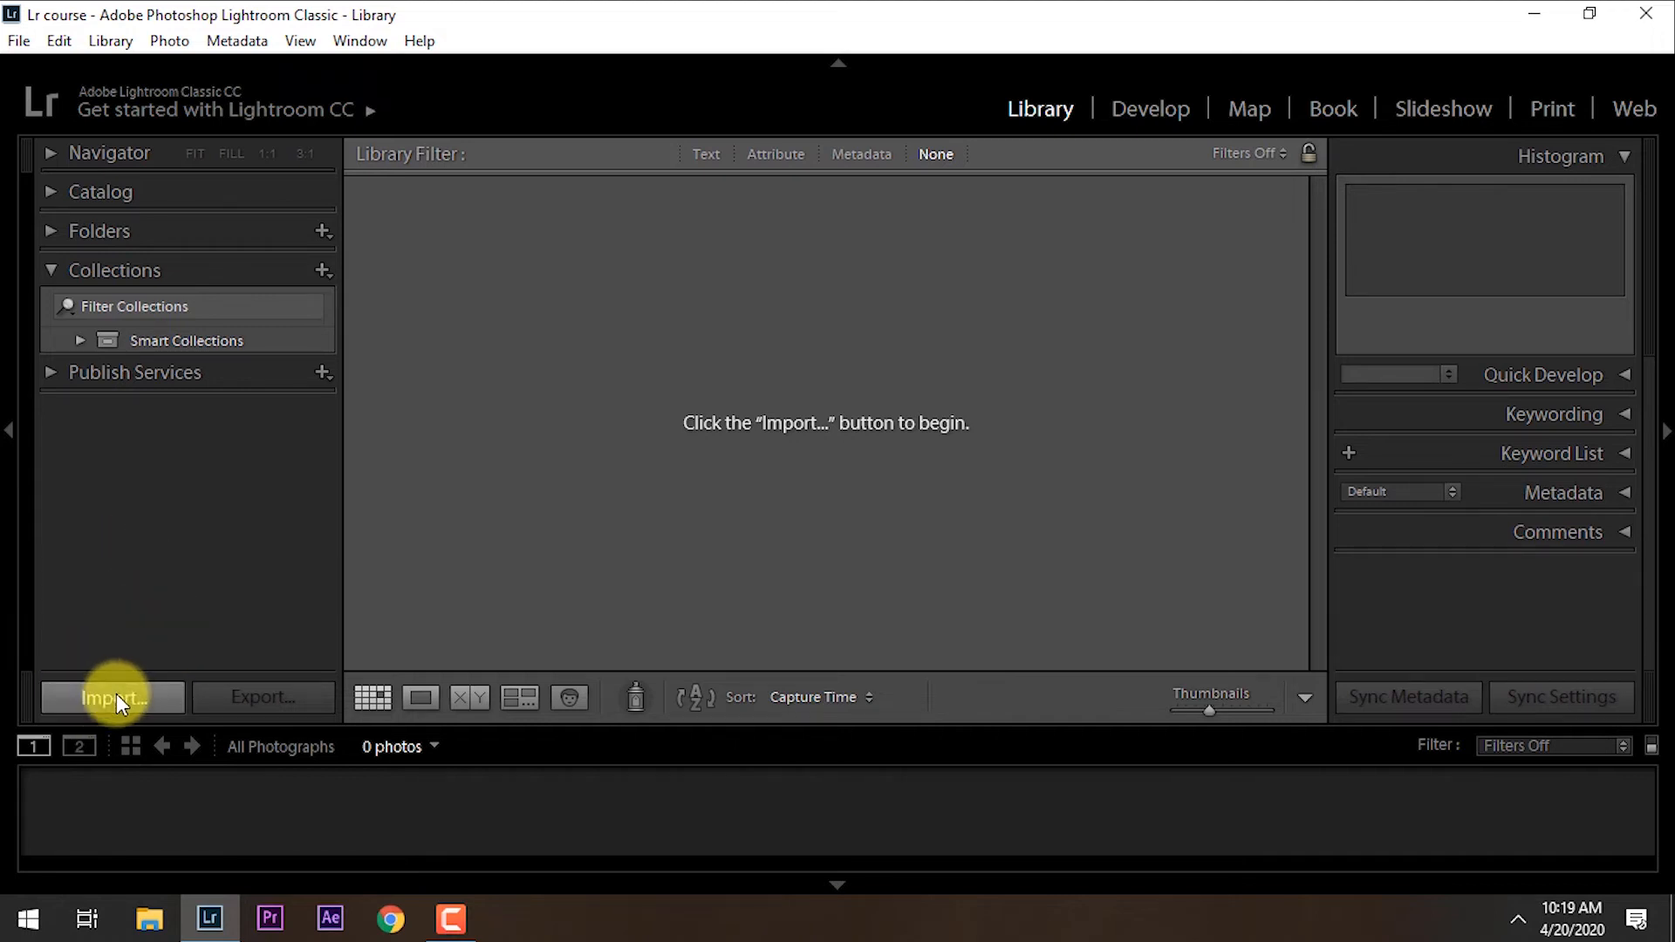
key("ctrl+shift+i")
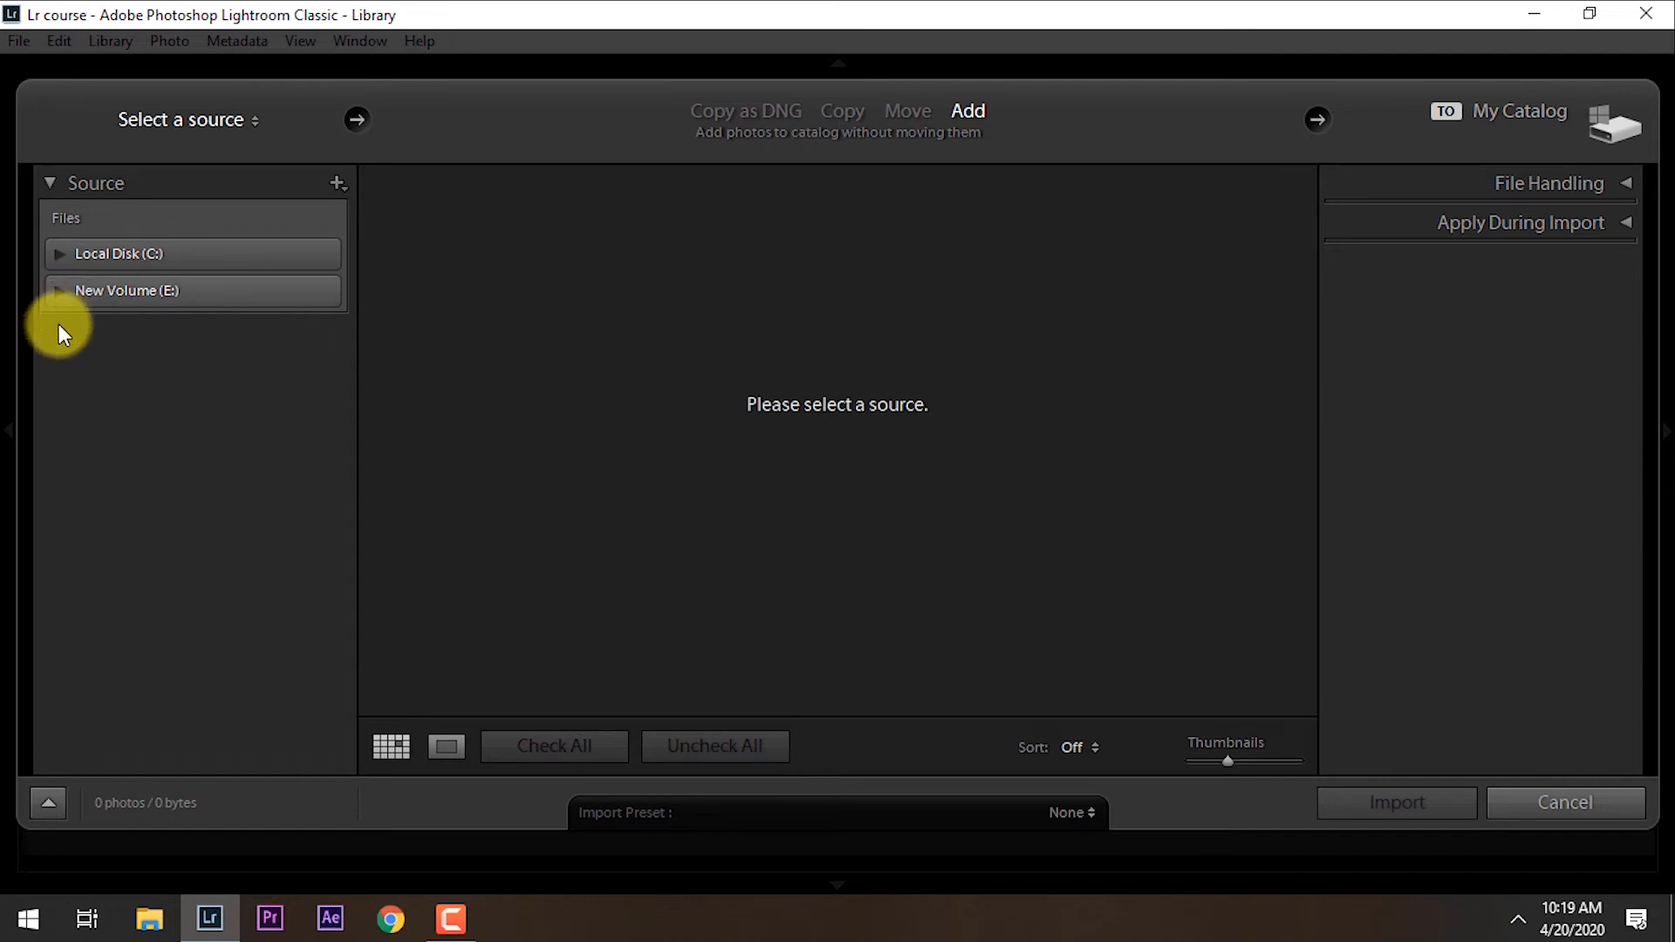
left_click(57, 294)
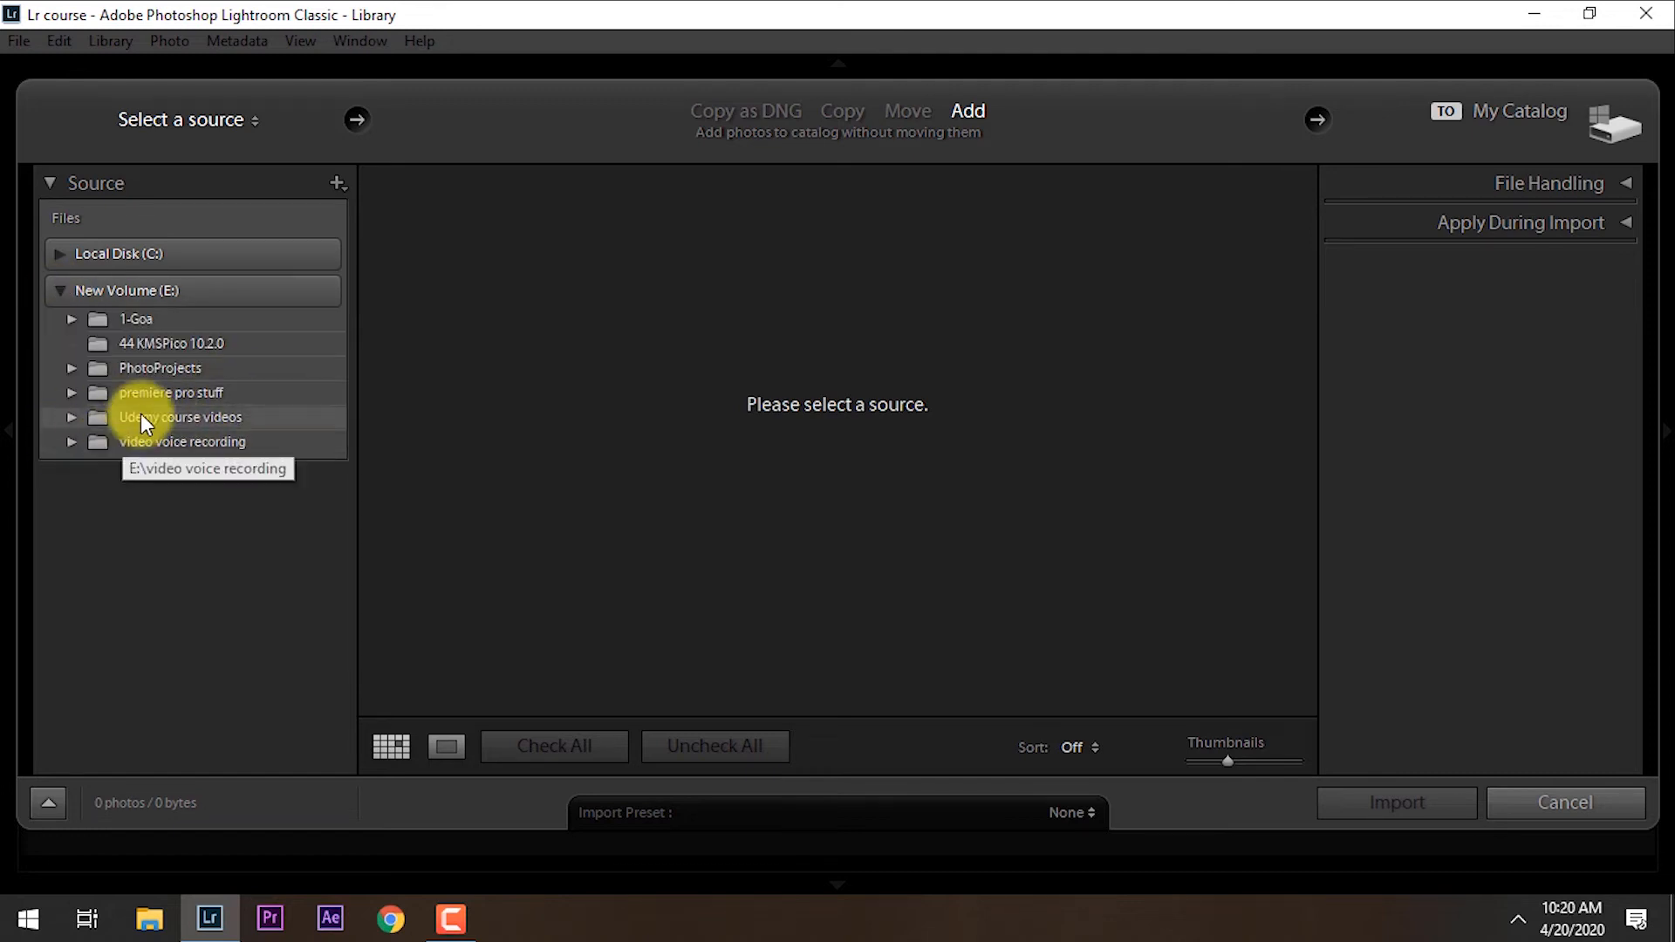
left_click(75, 419)
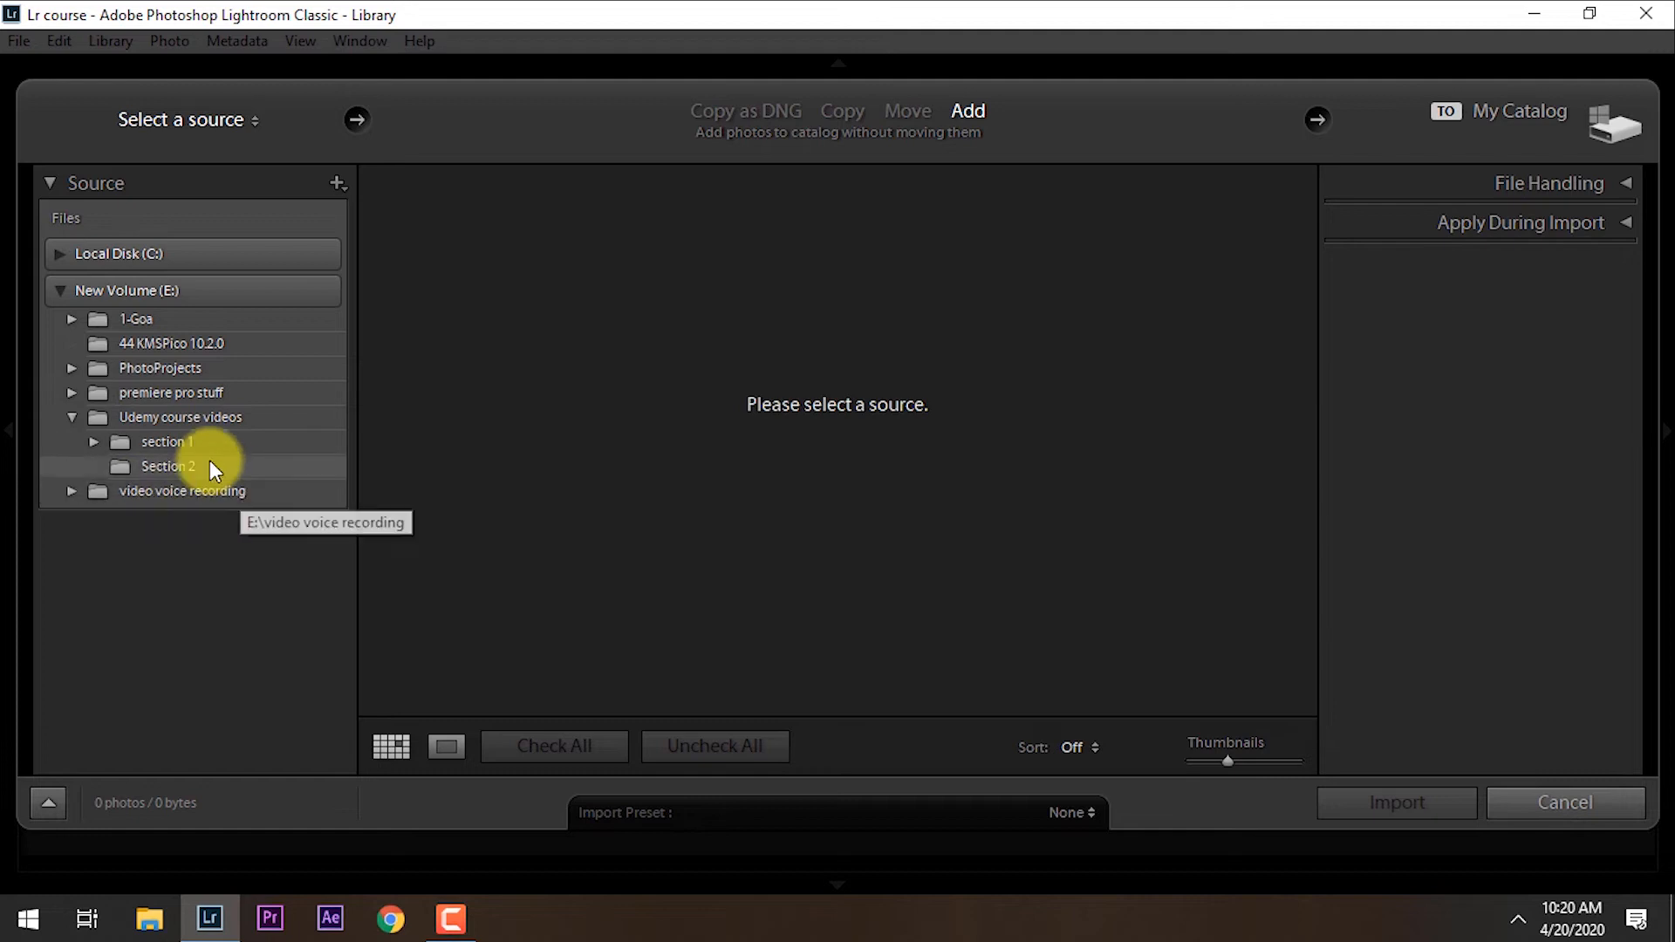
left_click(170, 465)
left_click(156, 444)
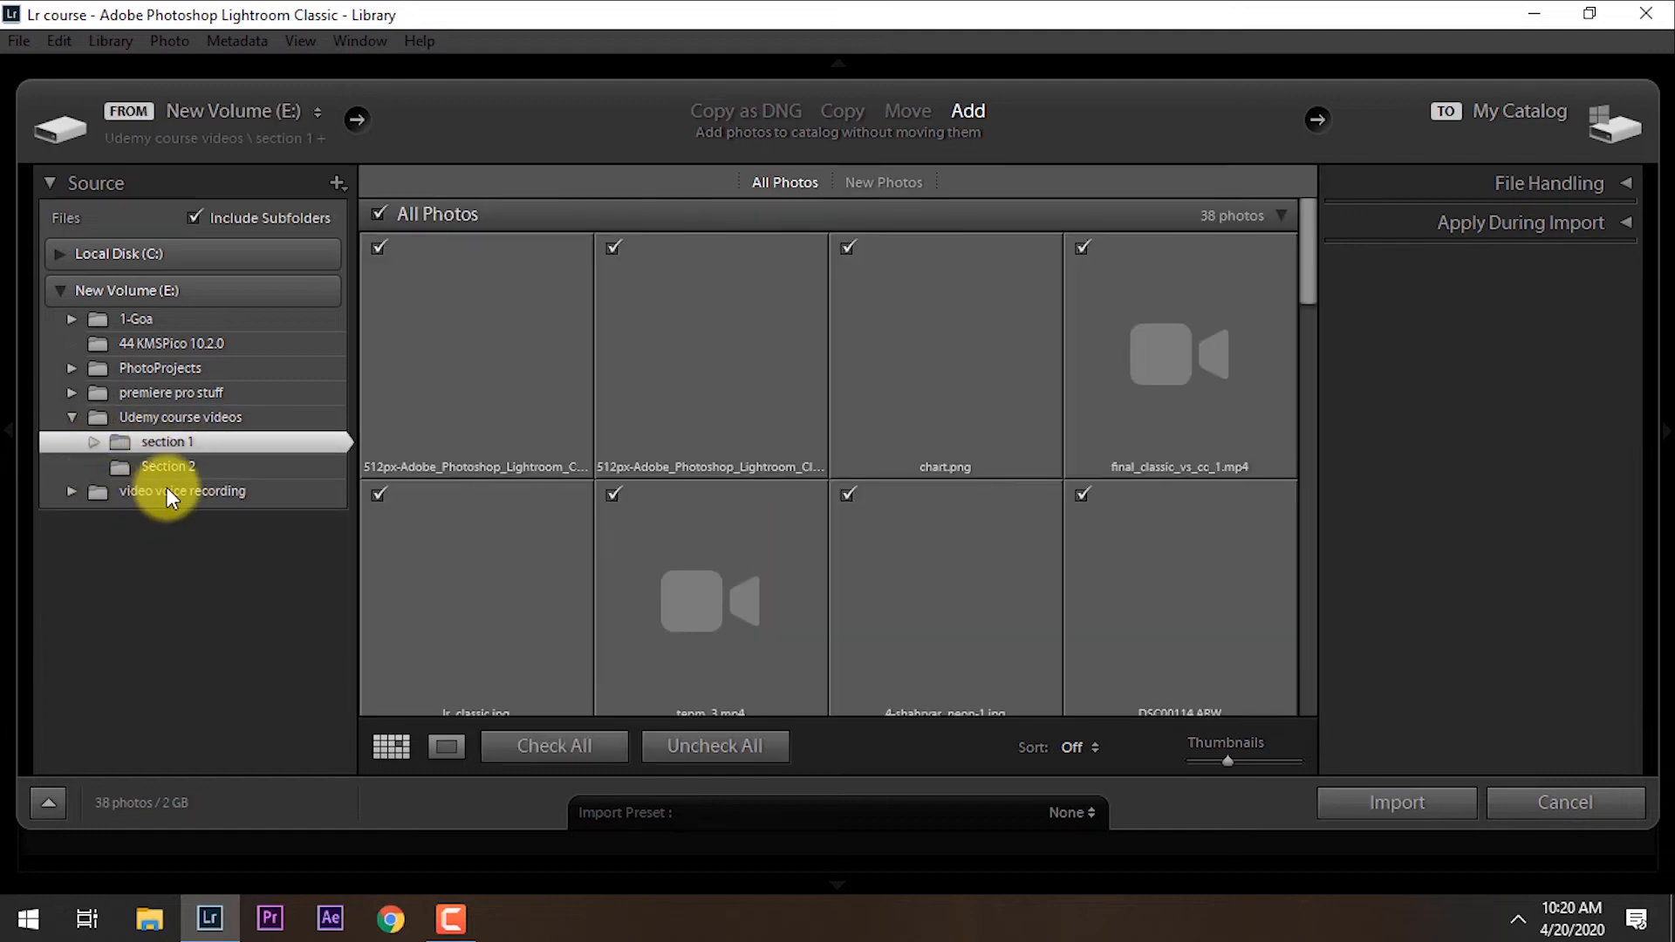
left_click(90, 440)
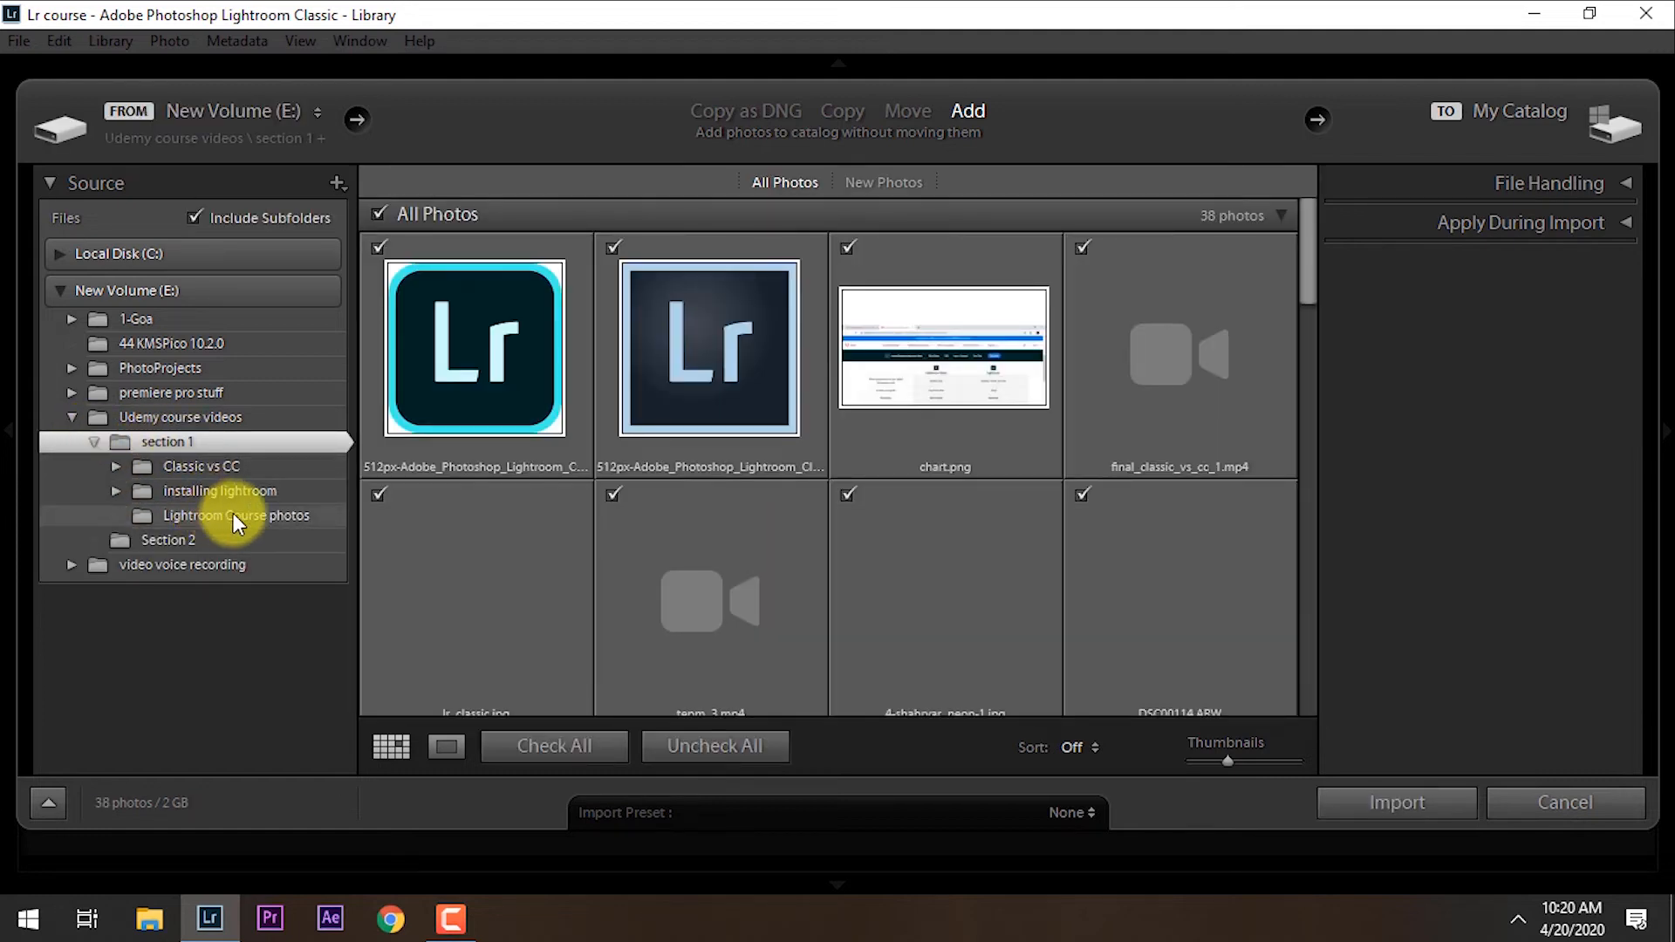
left_click(265, 516)
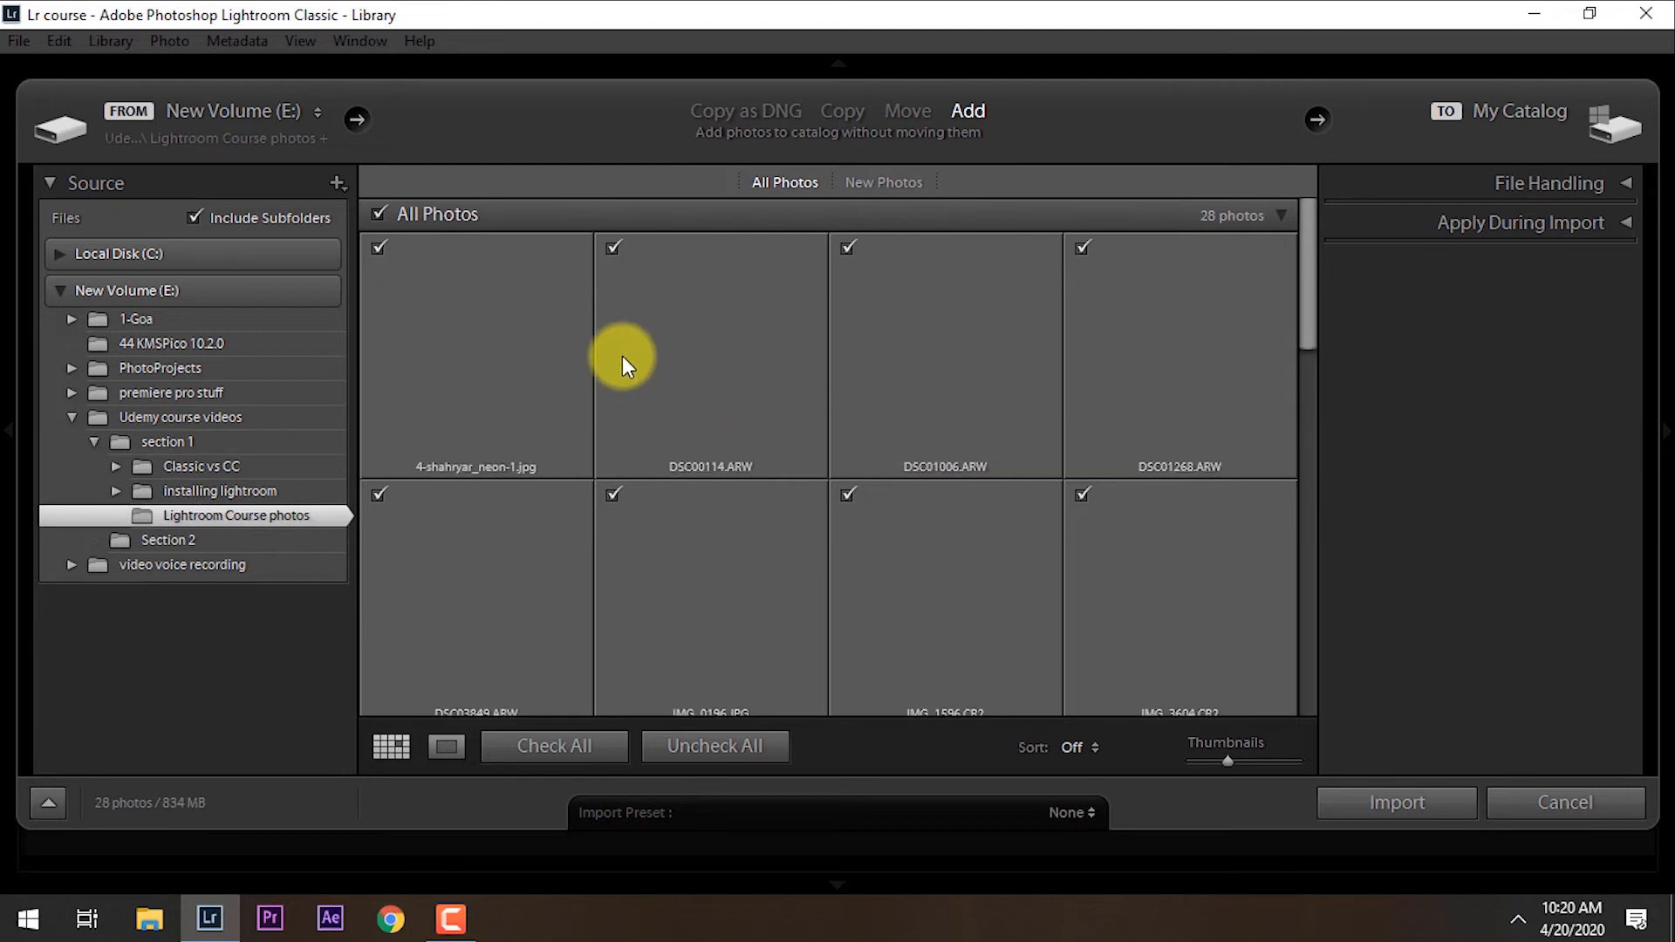
Step: Exclude all photos in the source folder from the import and look through the thumbnails
left_click_drag(1308, 244, 1343, 205)
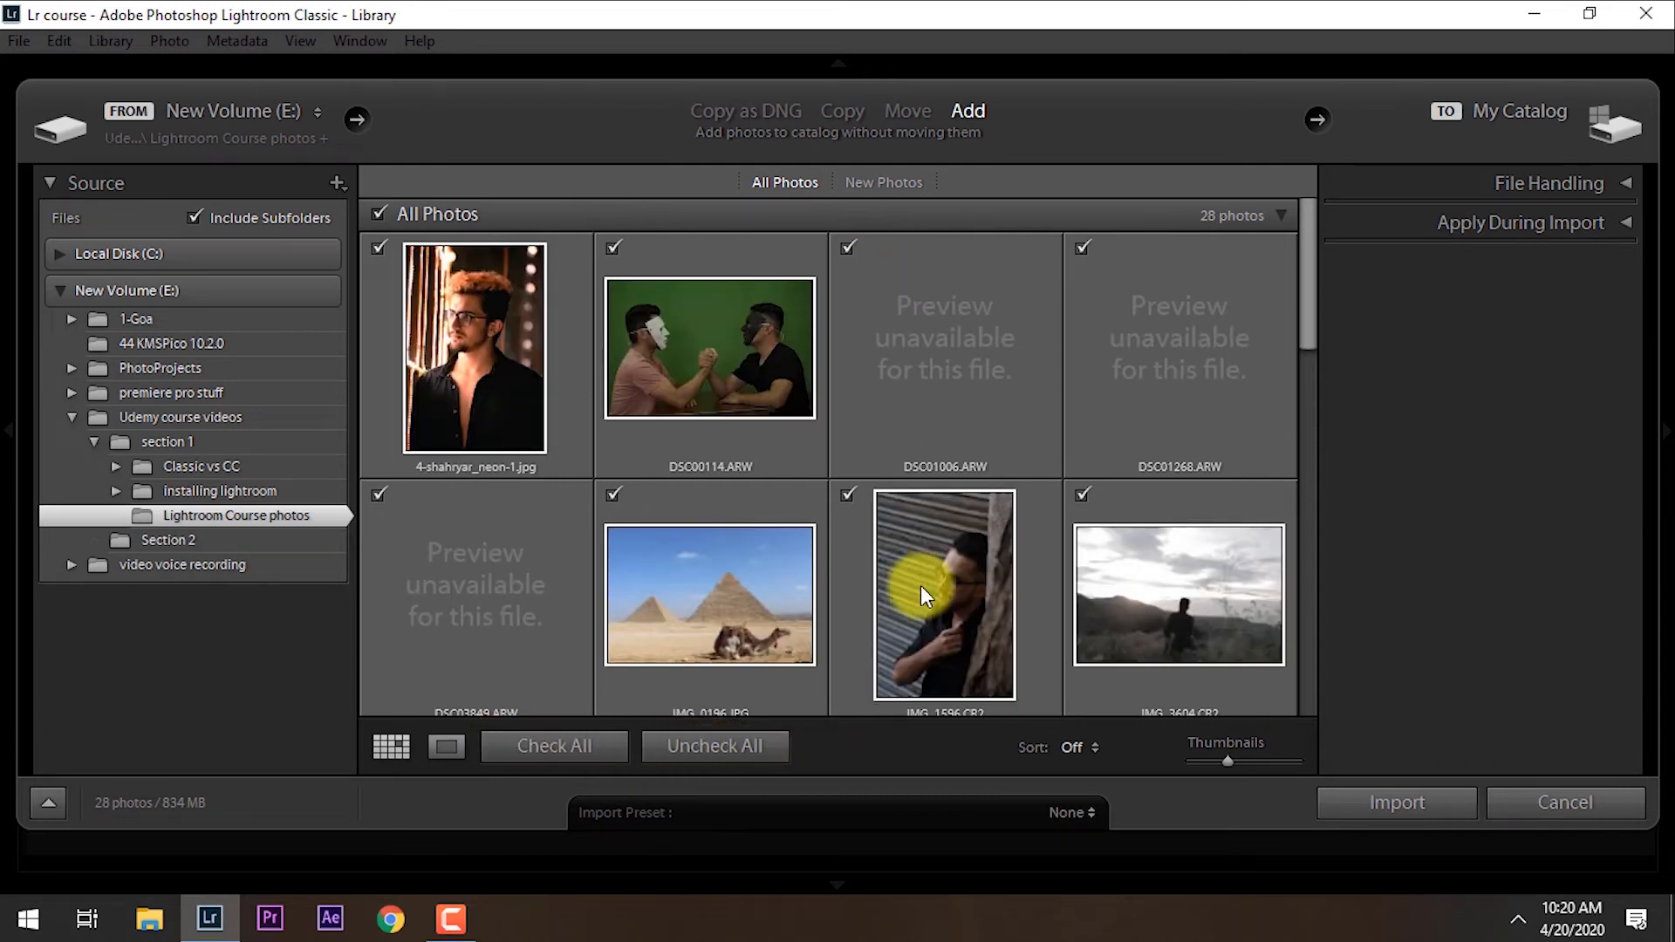
left_click(721, 746)
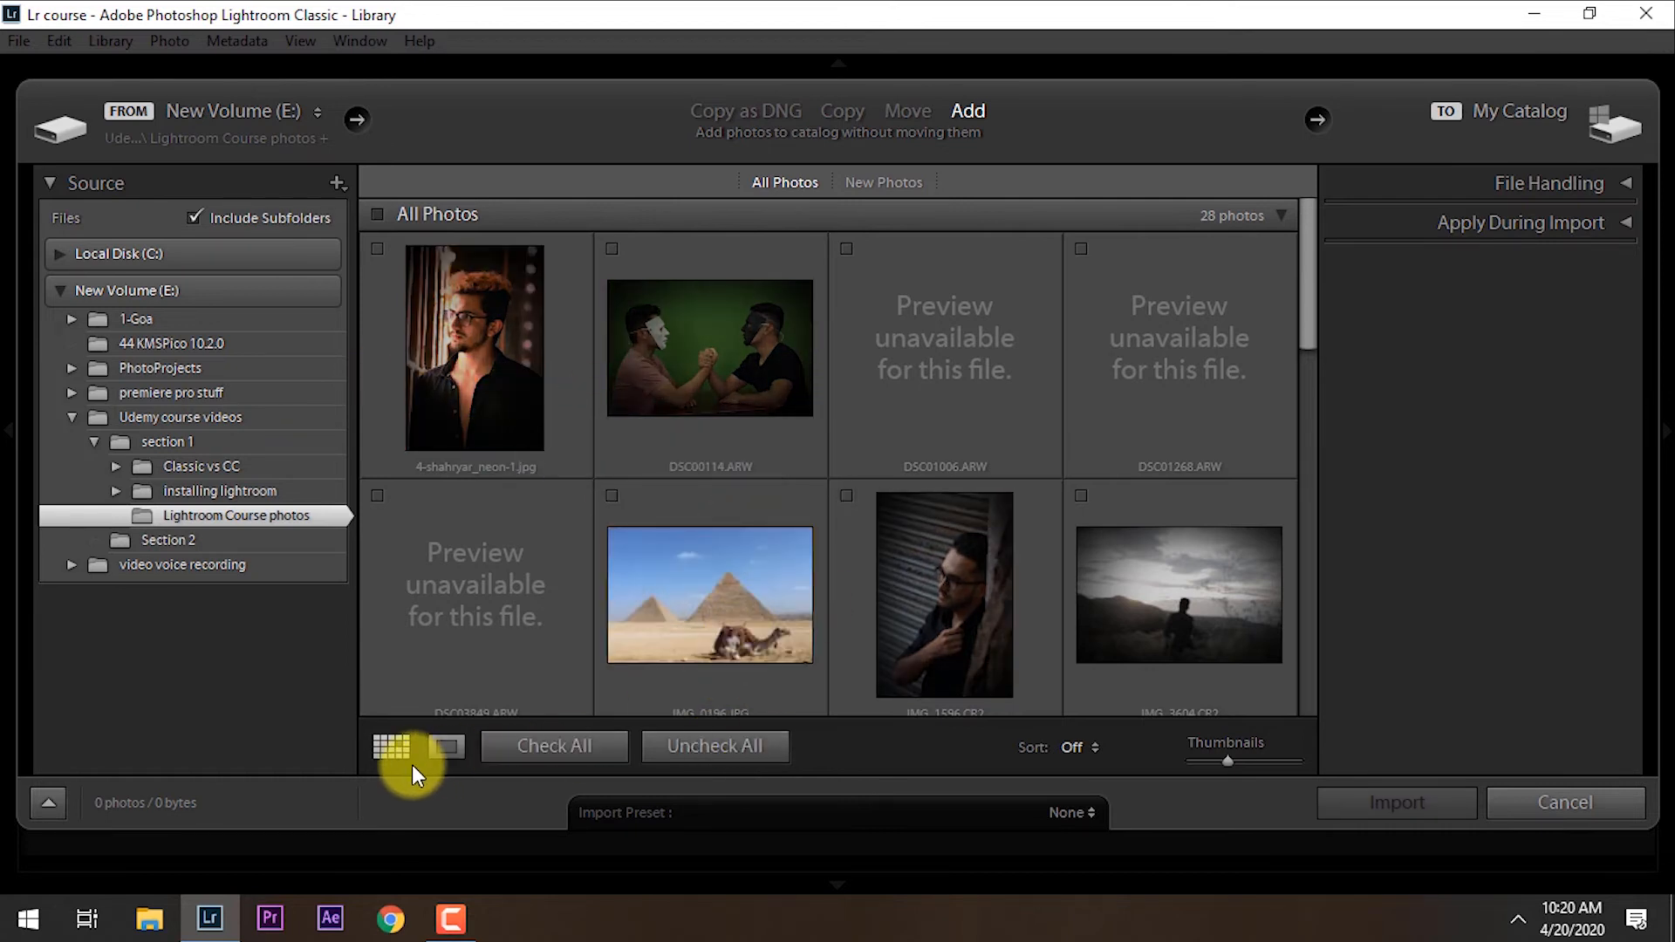
scroll(820, 419, "down", 2)
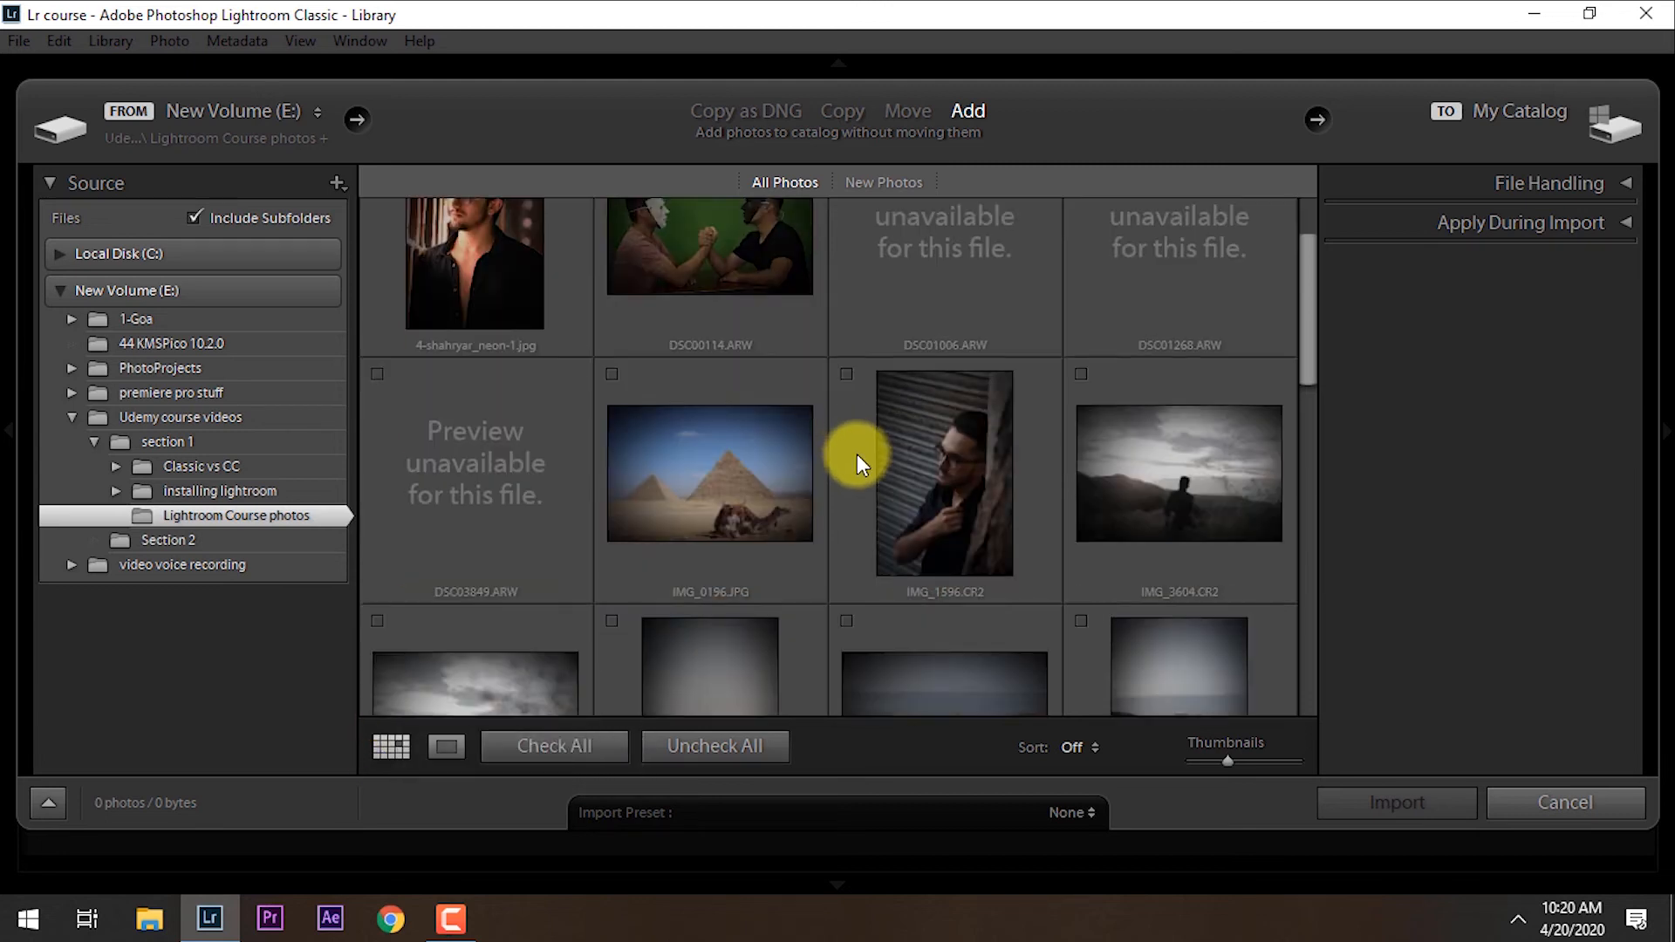
scroll(838, 383, "up", 2)
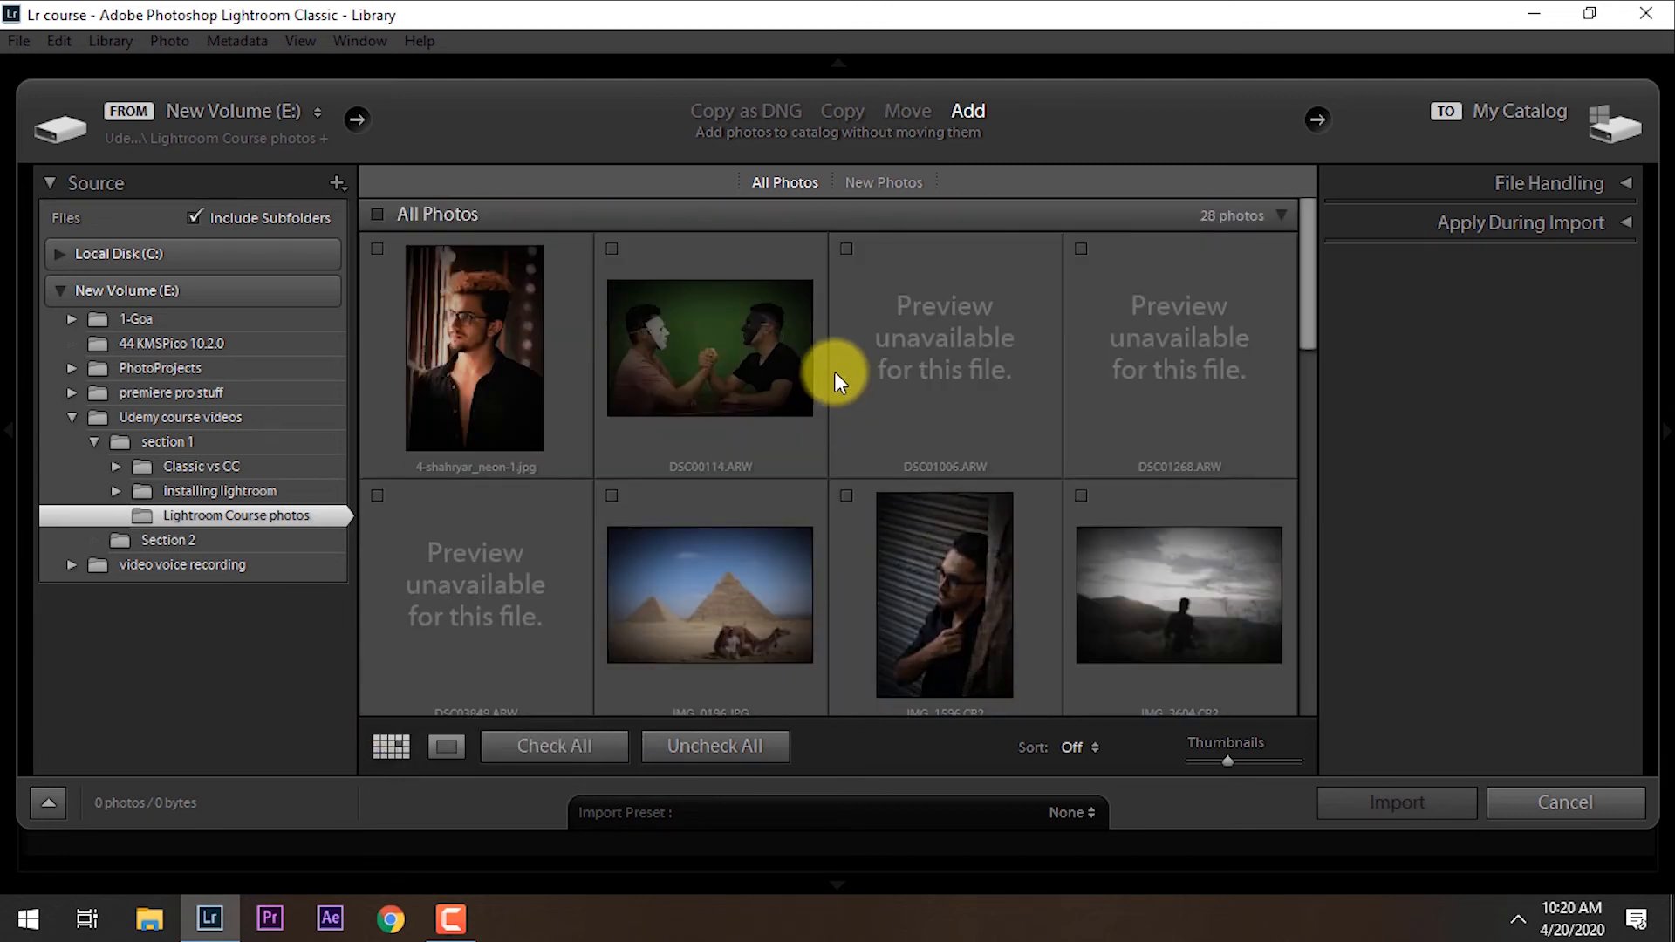
scroll(722, 476, "down", 2)
scroll(612, 515, "down", 2)
scroll(462, 664, "up", 4)
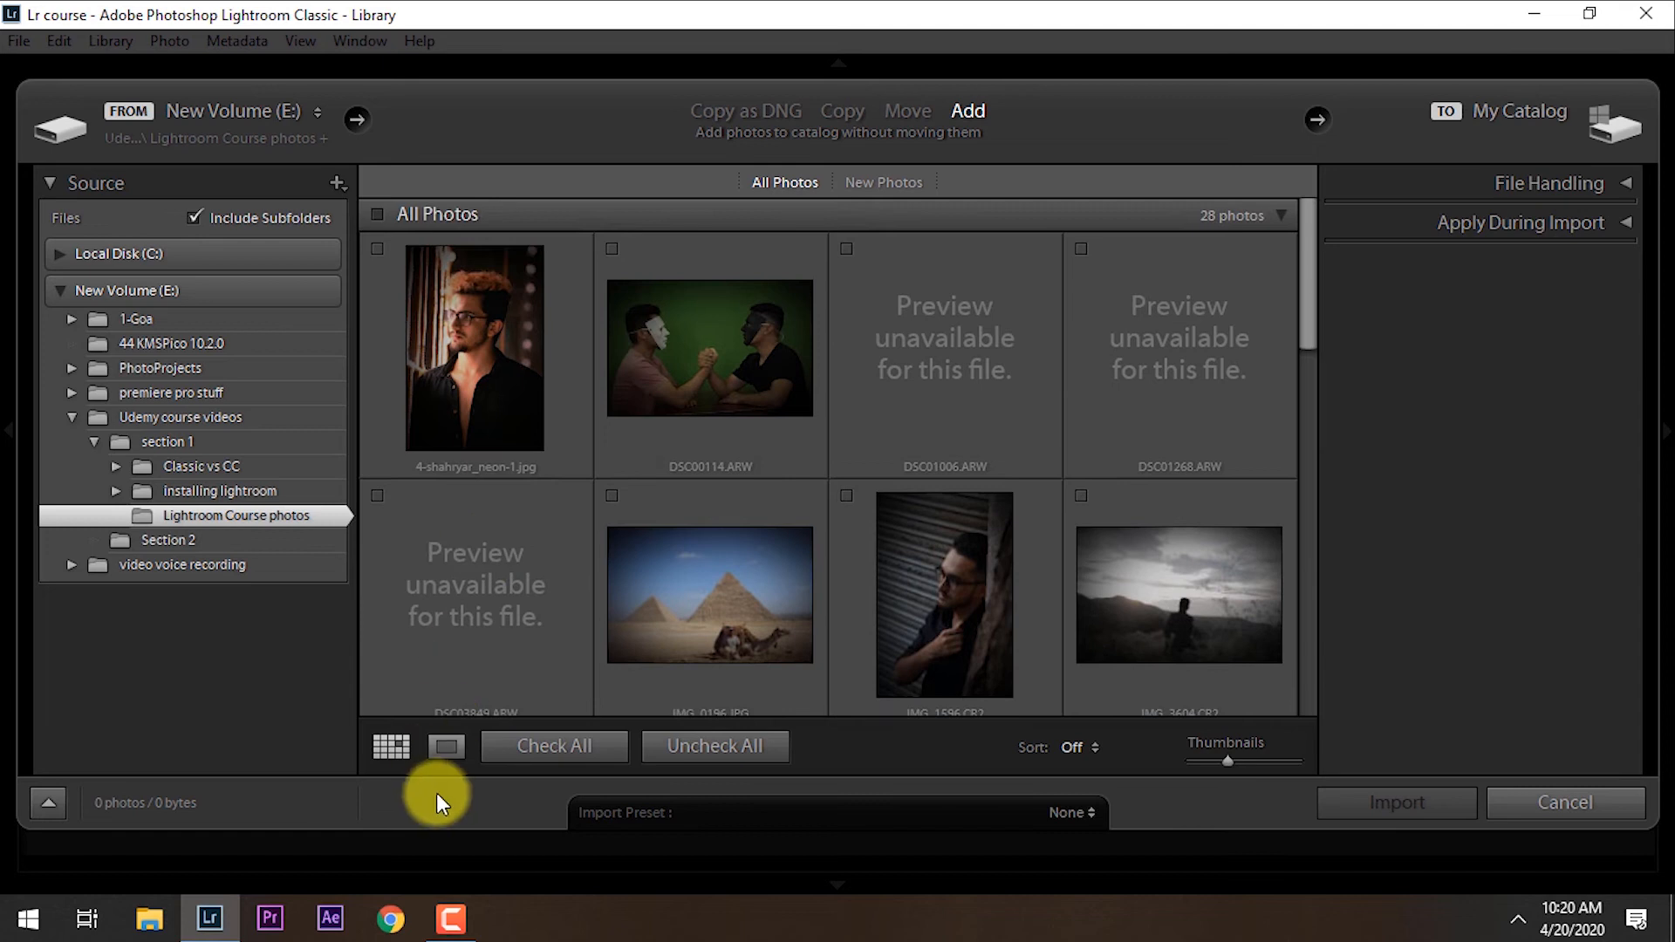
Step: Show the first photo enlarged in loupe view and include it in the import
left_click(446, 747)
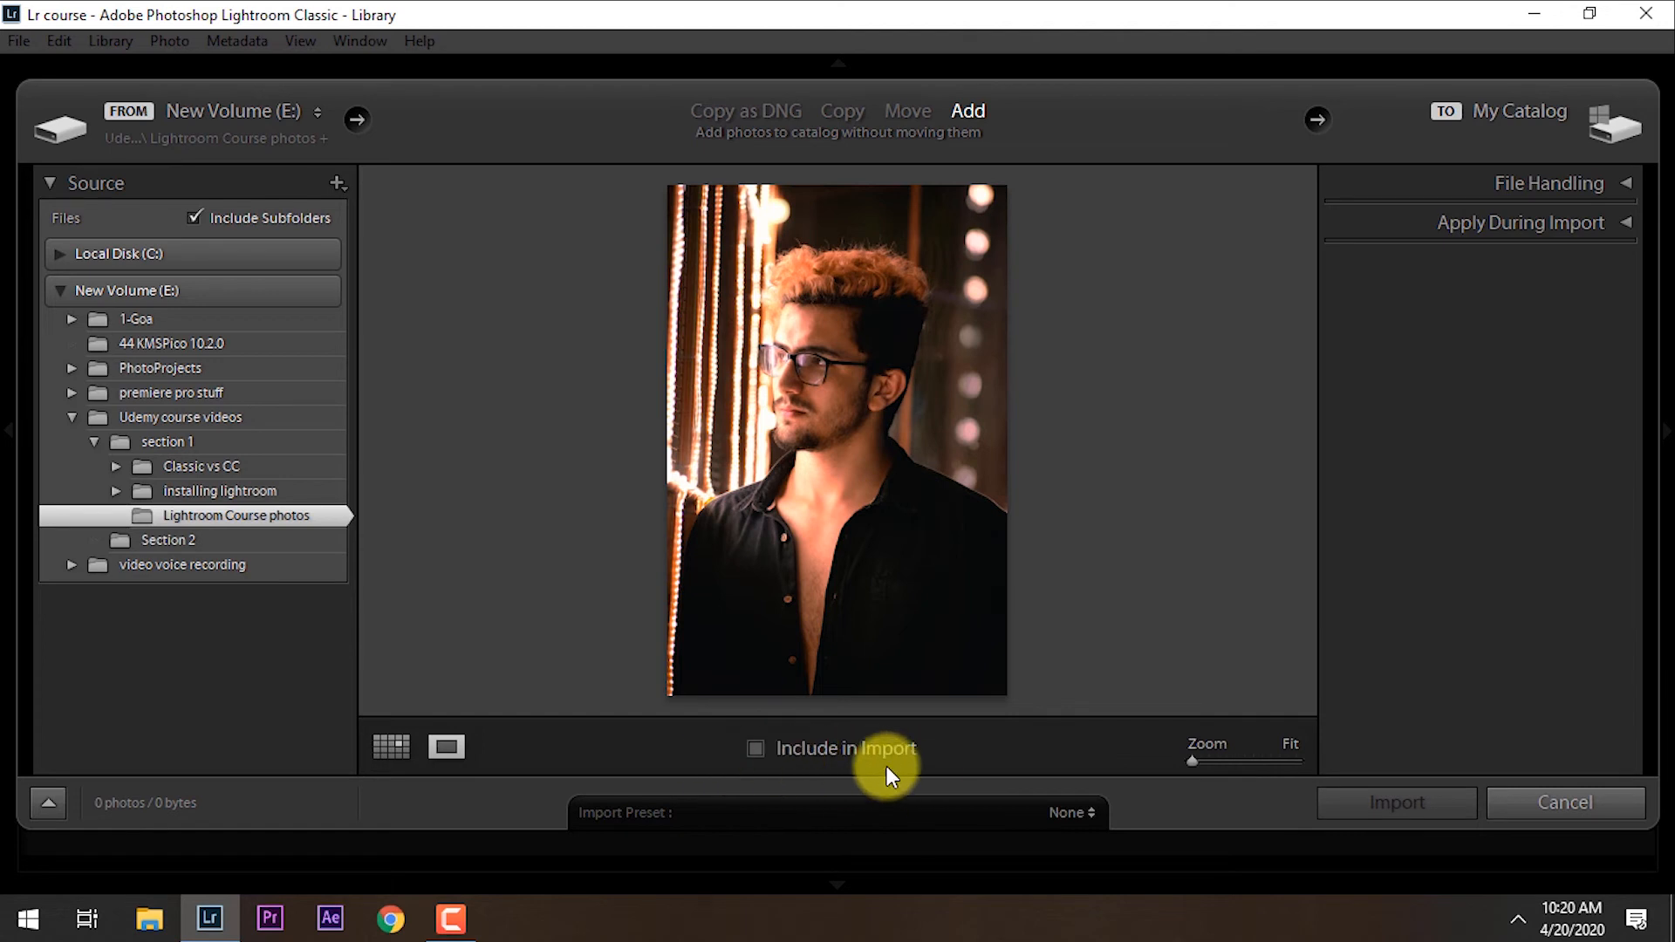
left_click(840, 754)
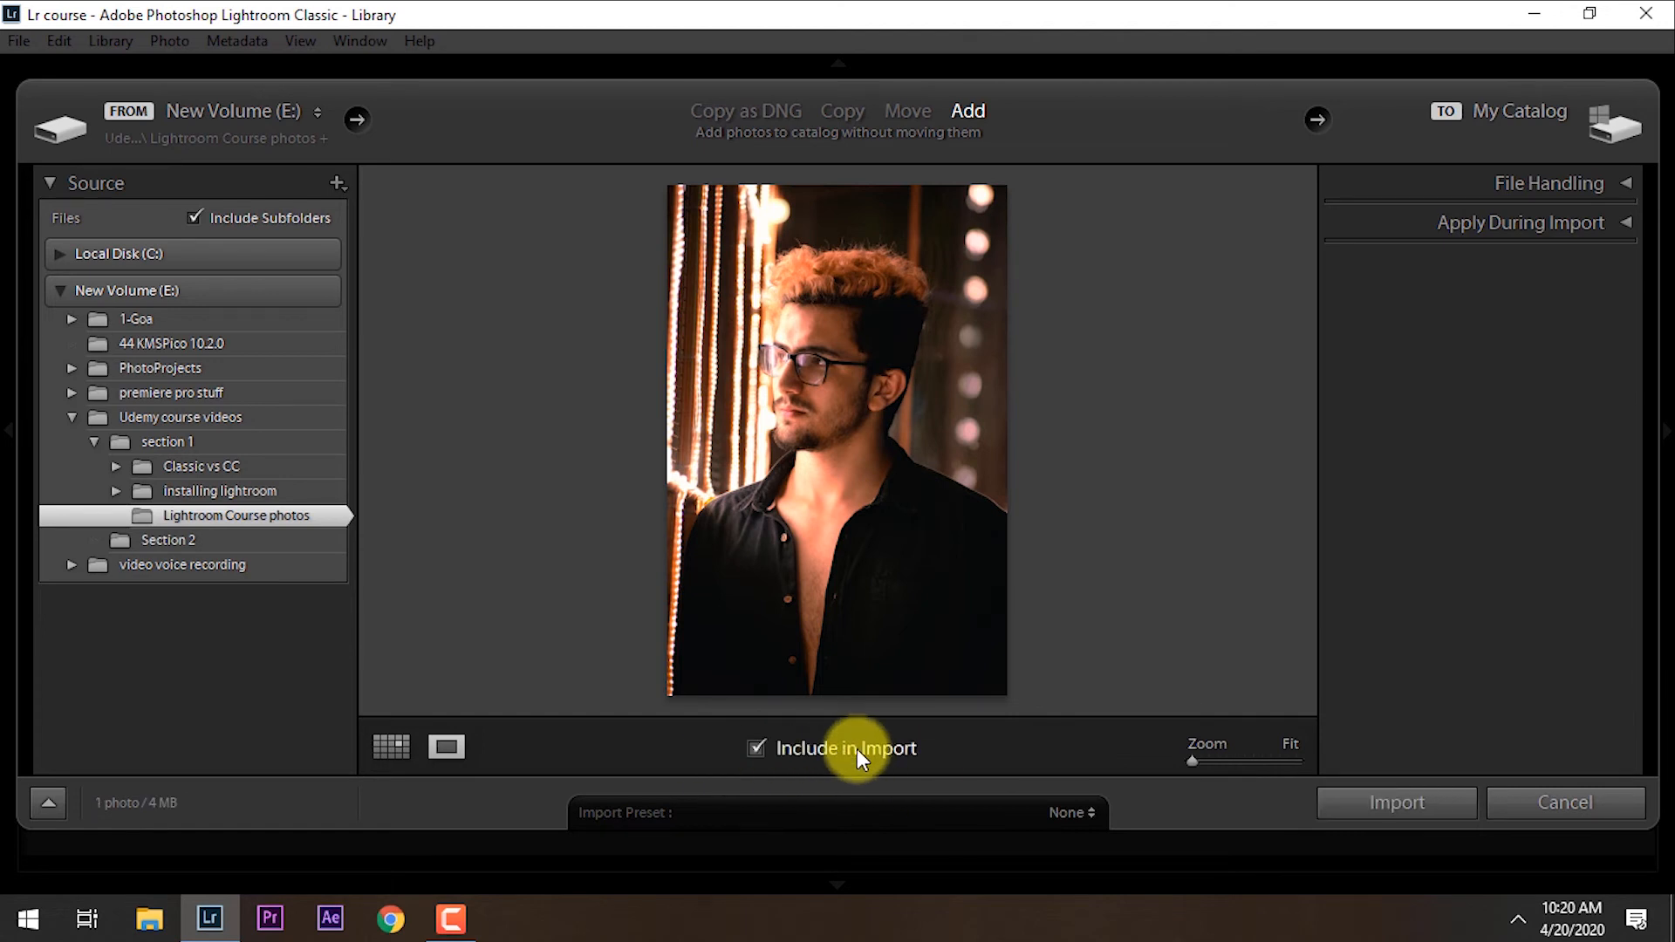
left_click(852, 749)
left_click(852, 749)
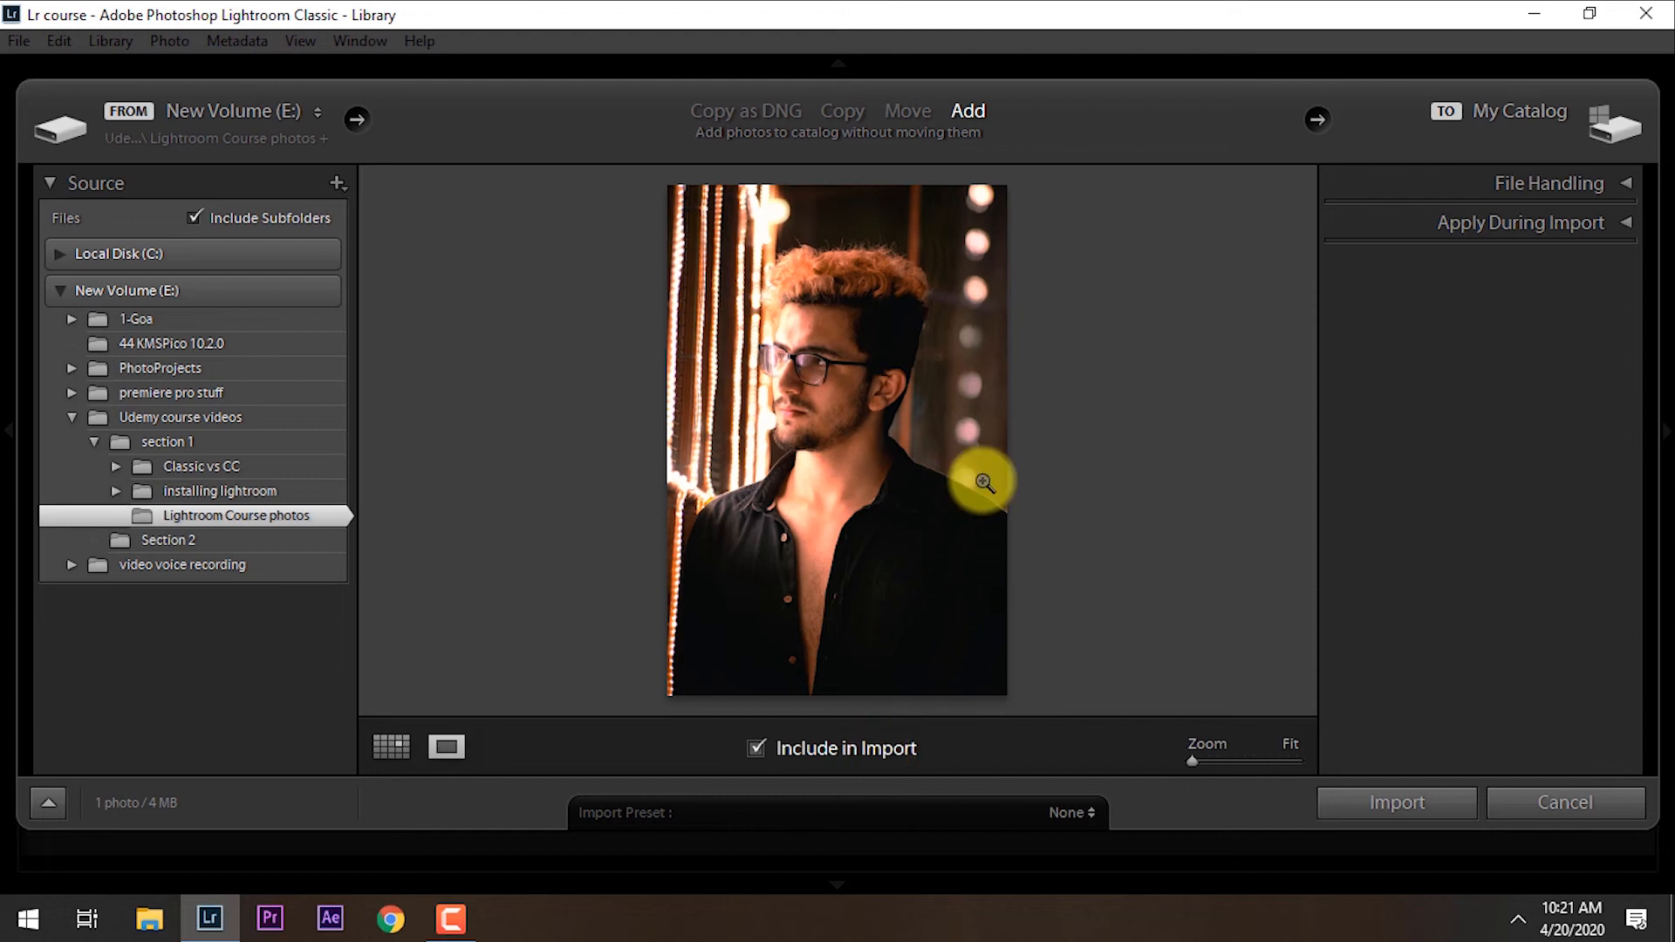
Step: Return to the thumbnail grid, mark all photos for import and check them through to the end of the folder
left_click(392, 747)
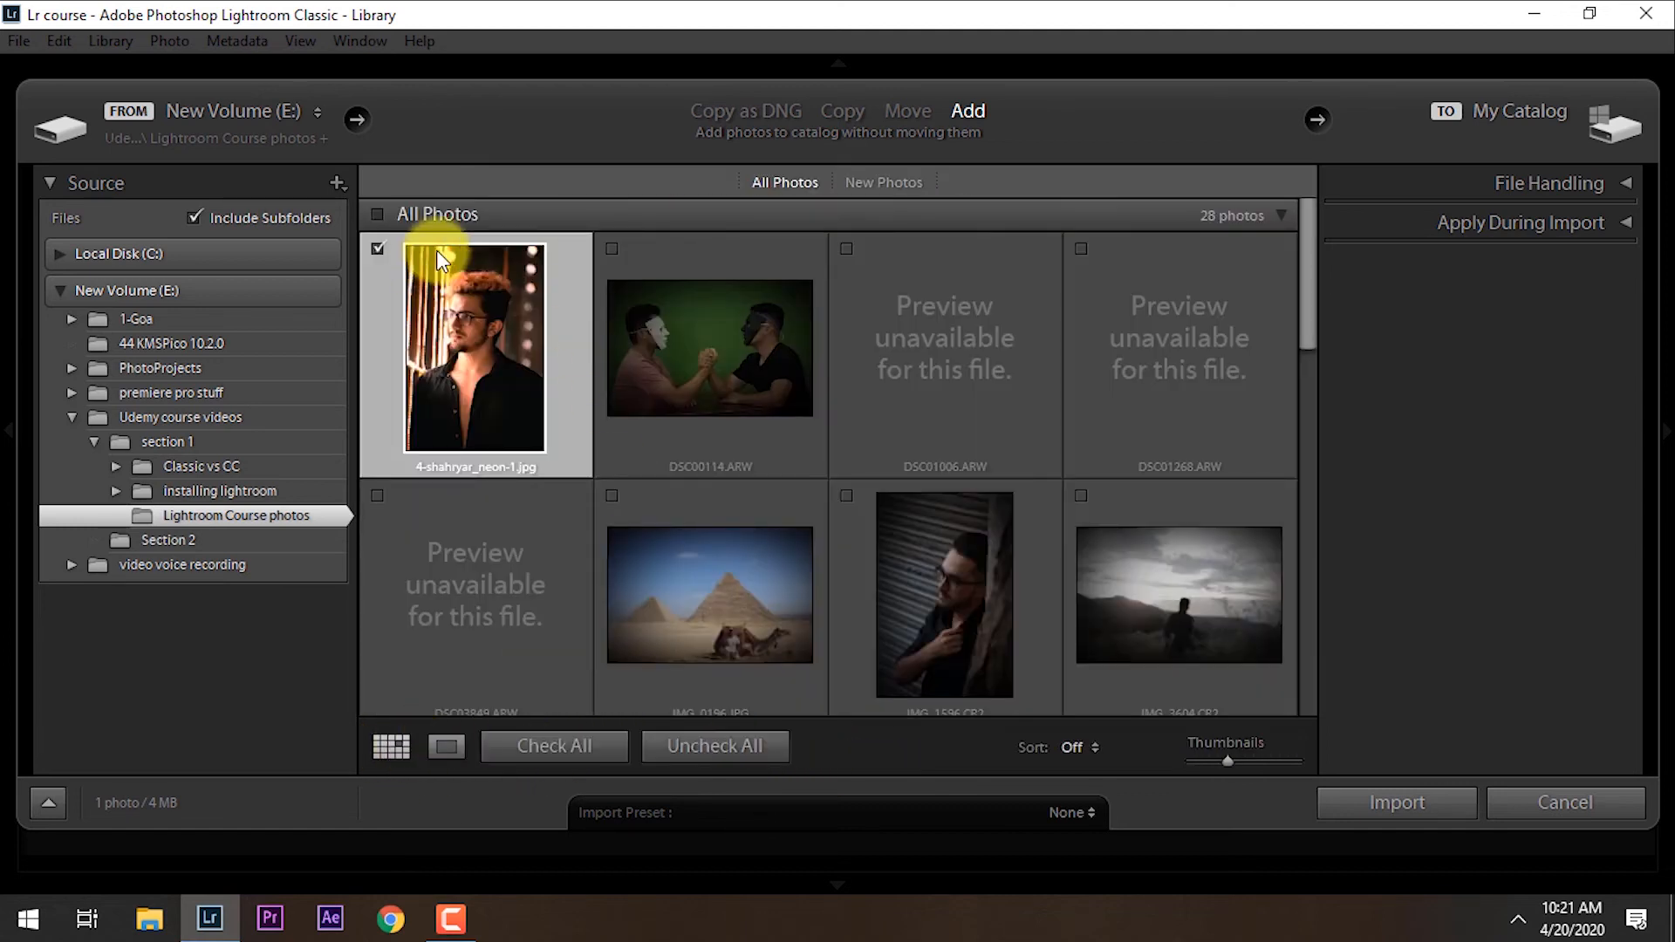
left_click(586, 745)
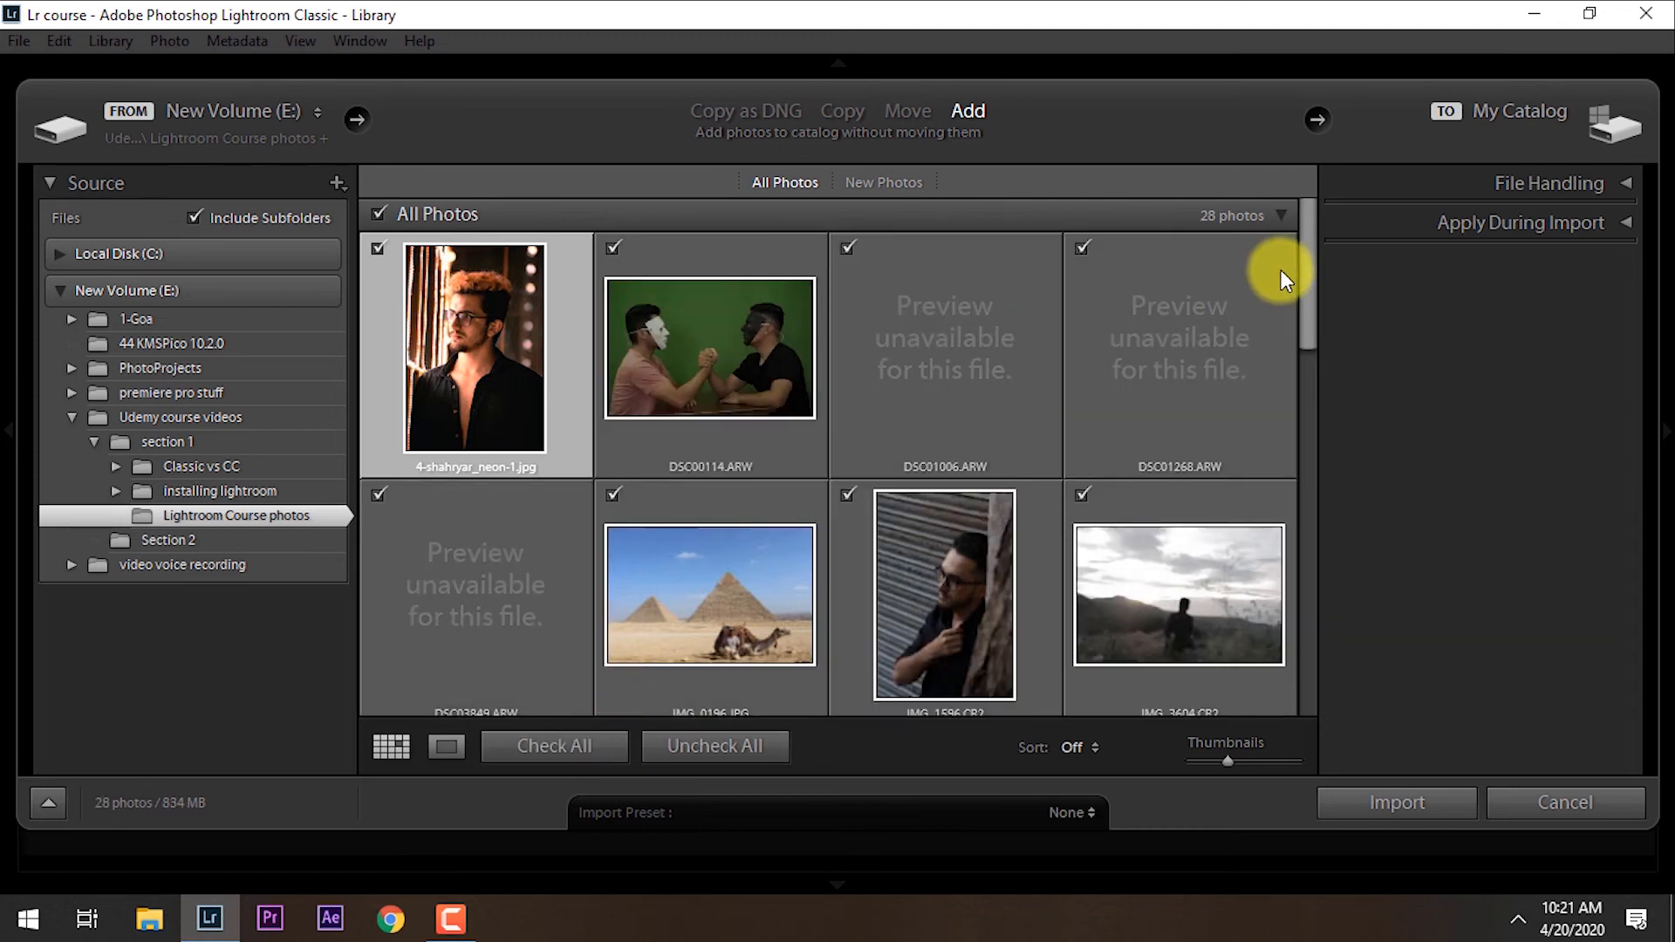
left_click_drag(1305, 278, 1296, 666)
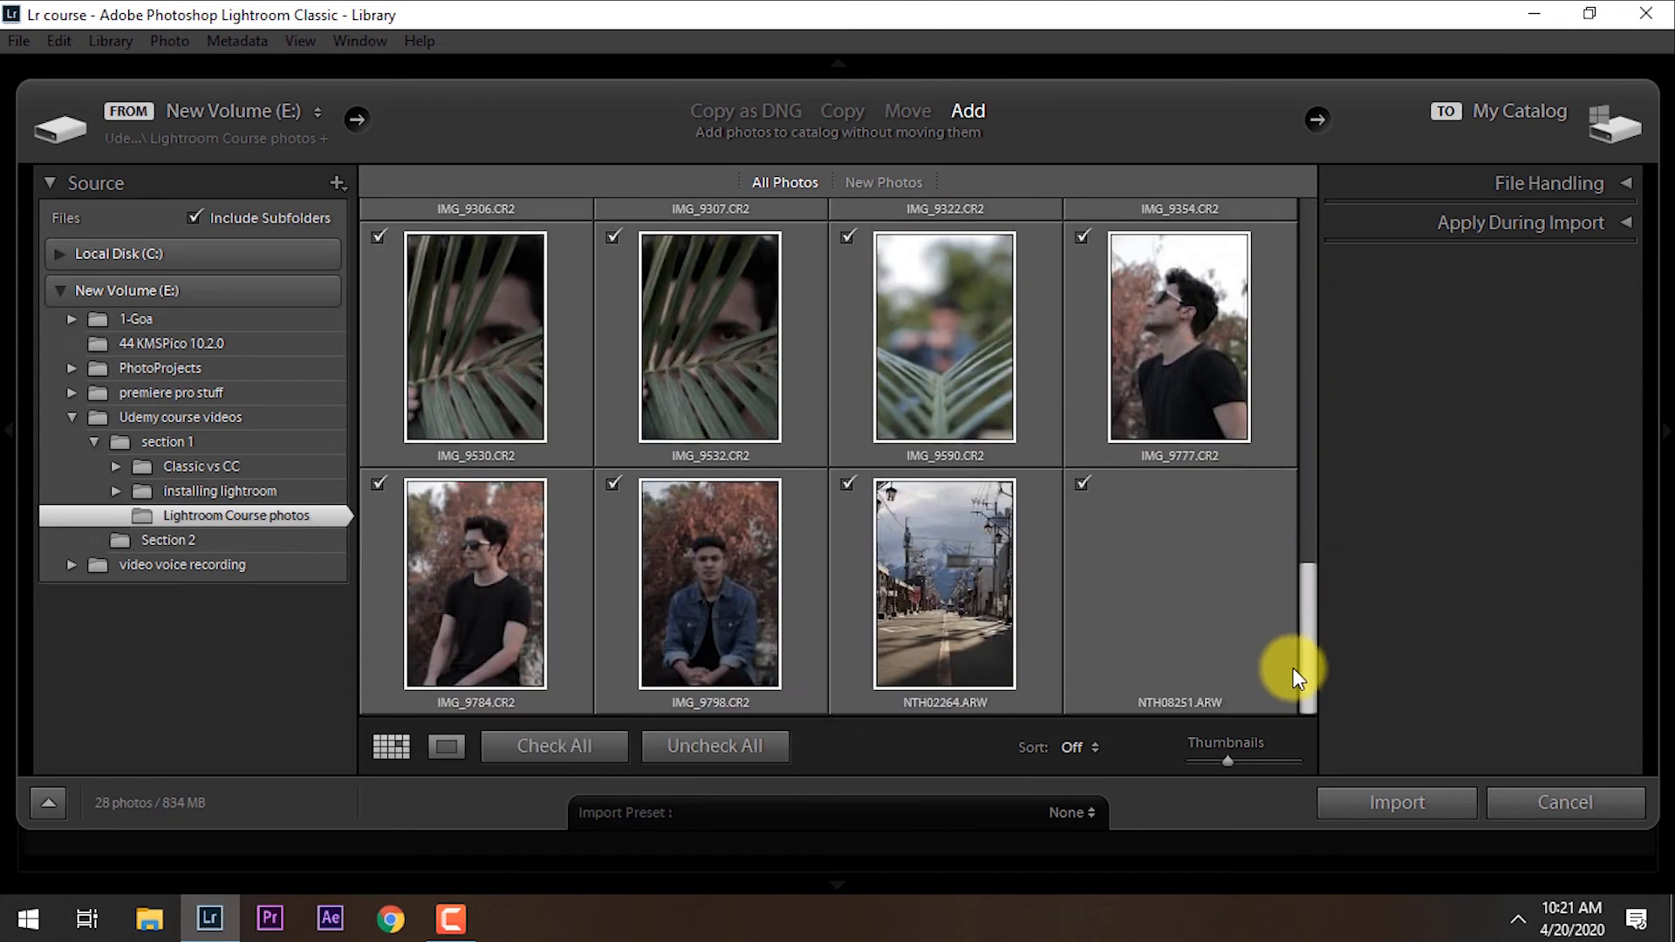
Step: Enable the option to skip suspected duplicates and import the marked photos into the catalog without moving them
left_click(1626, 184)
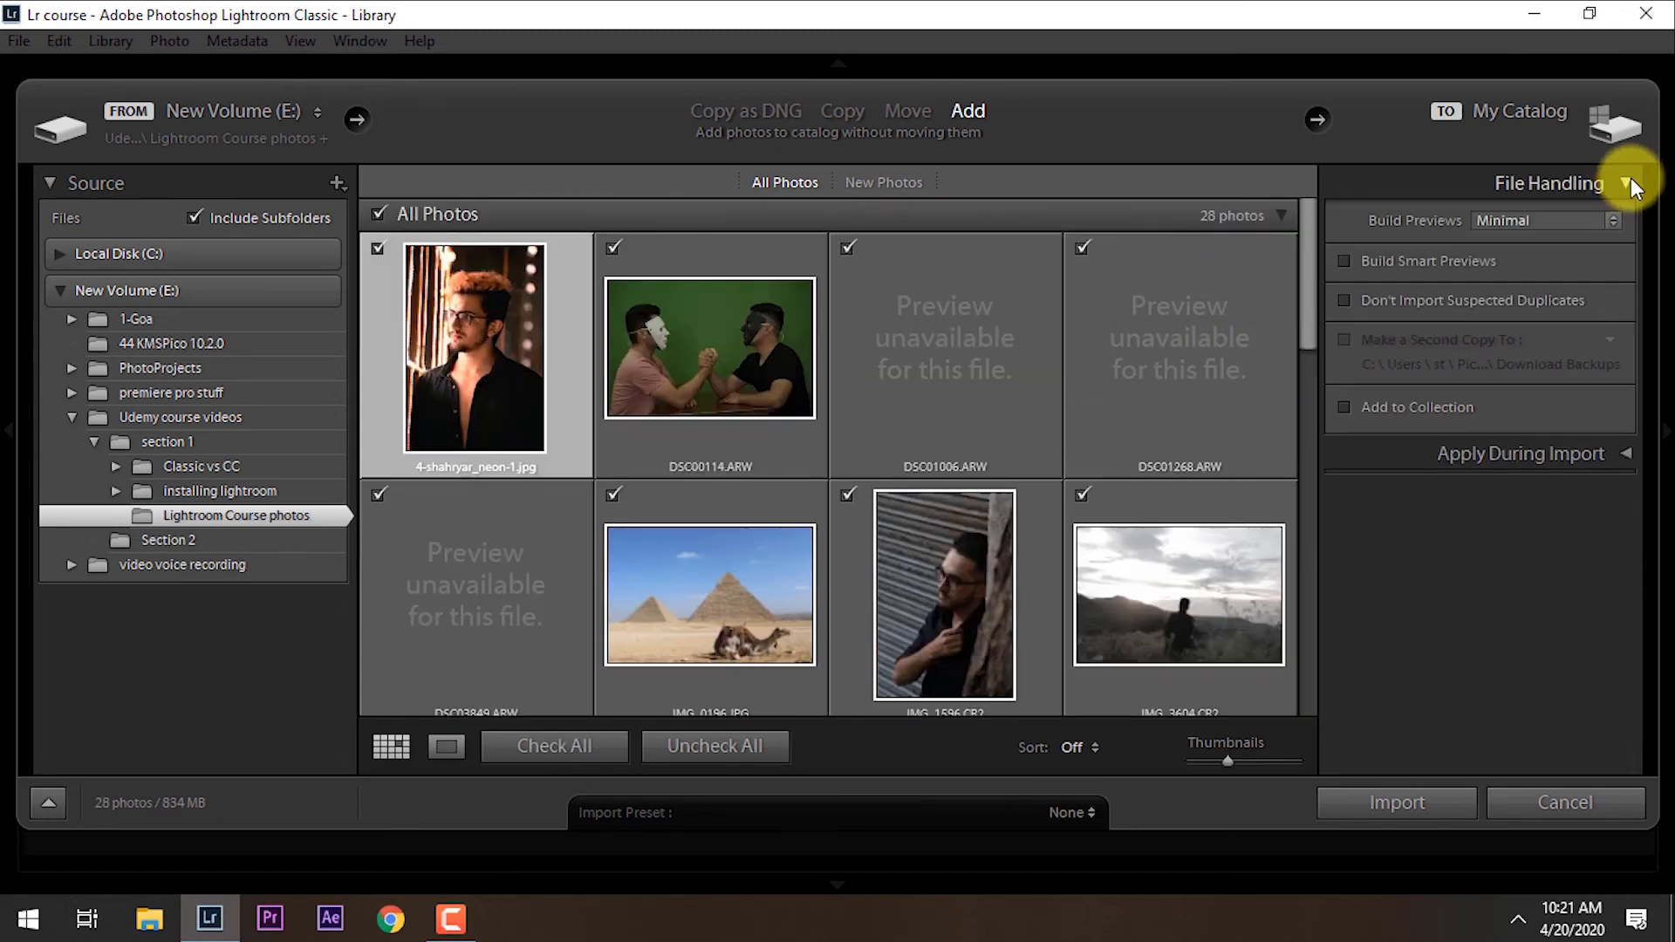
left_click(1624, 454)
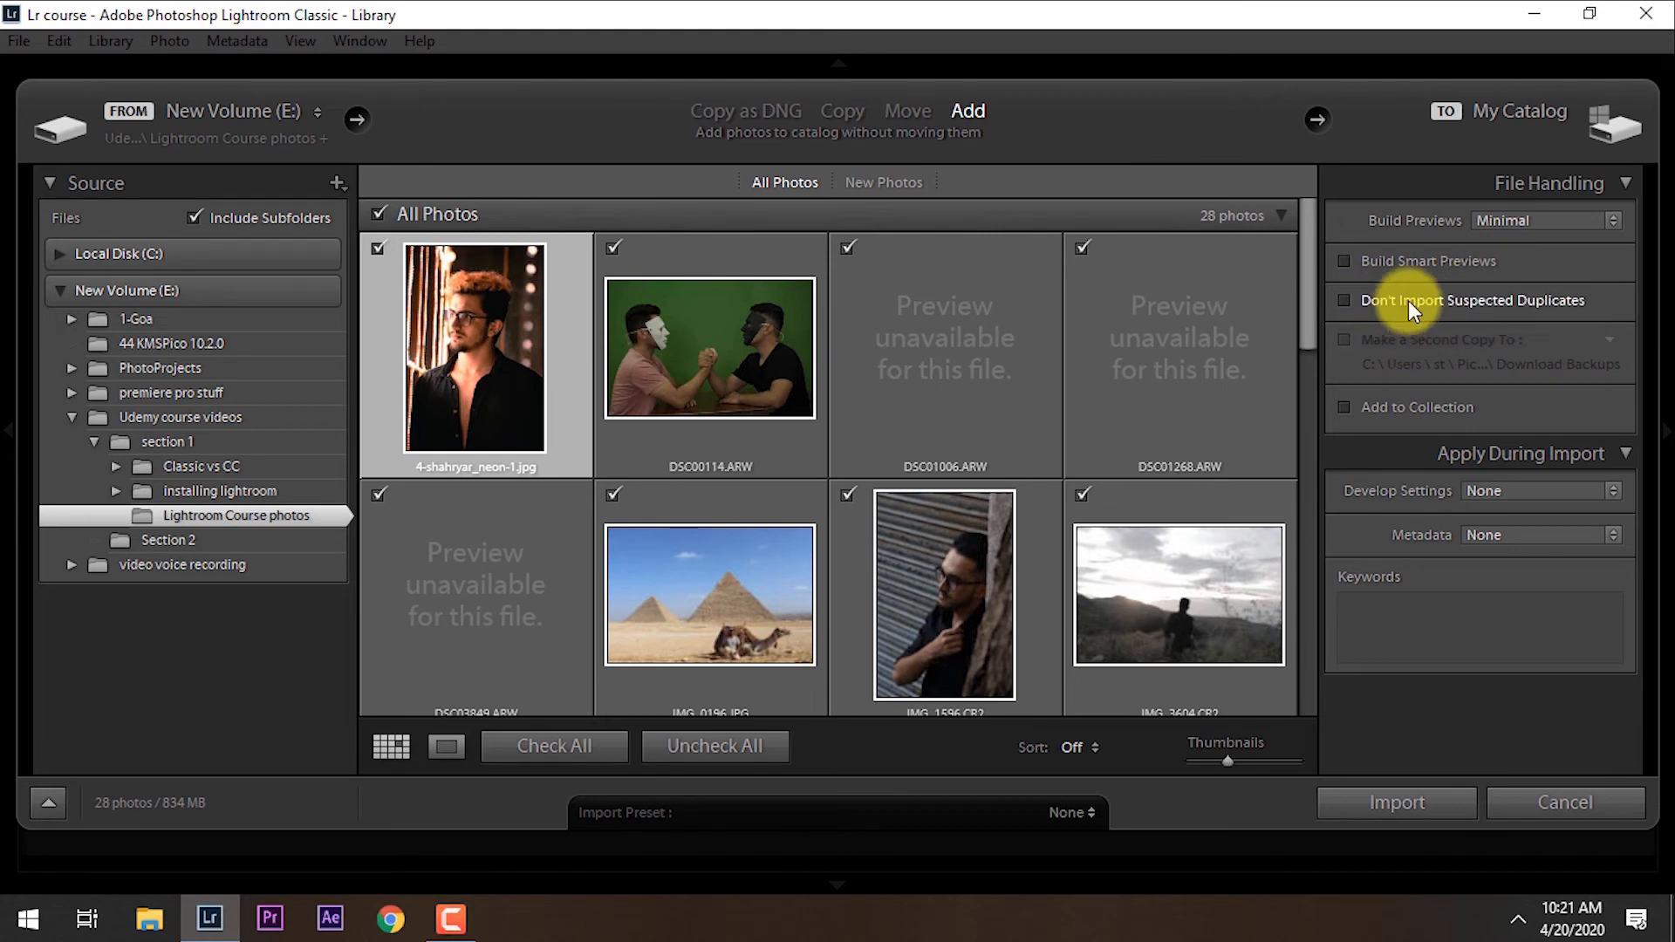
left_click(1525, 300)
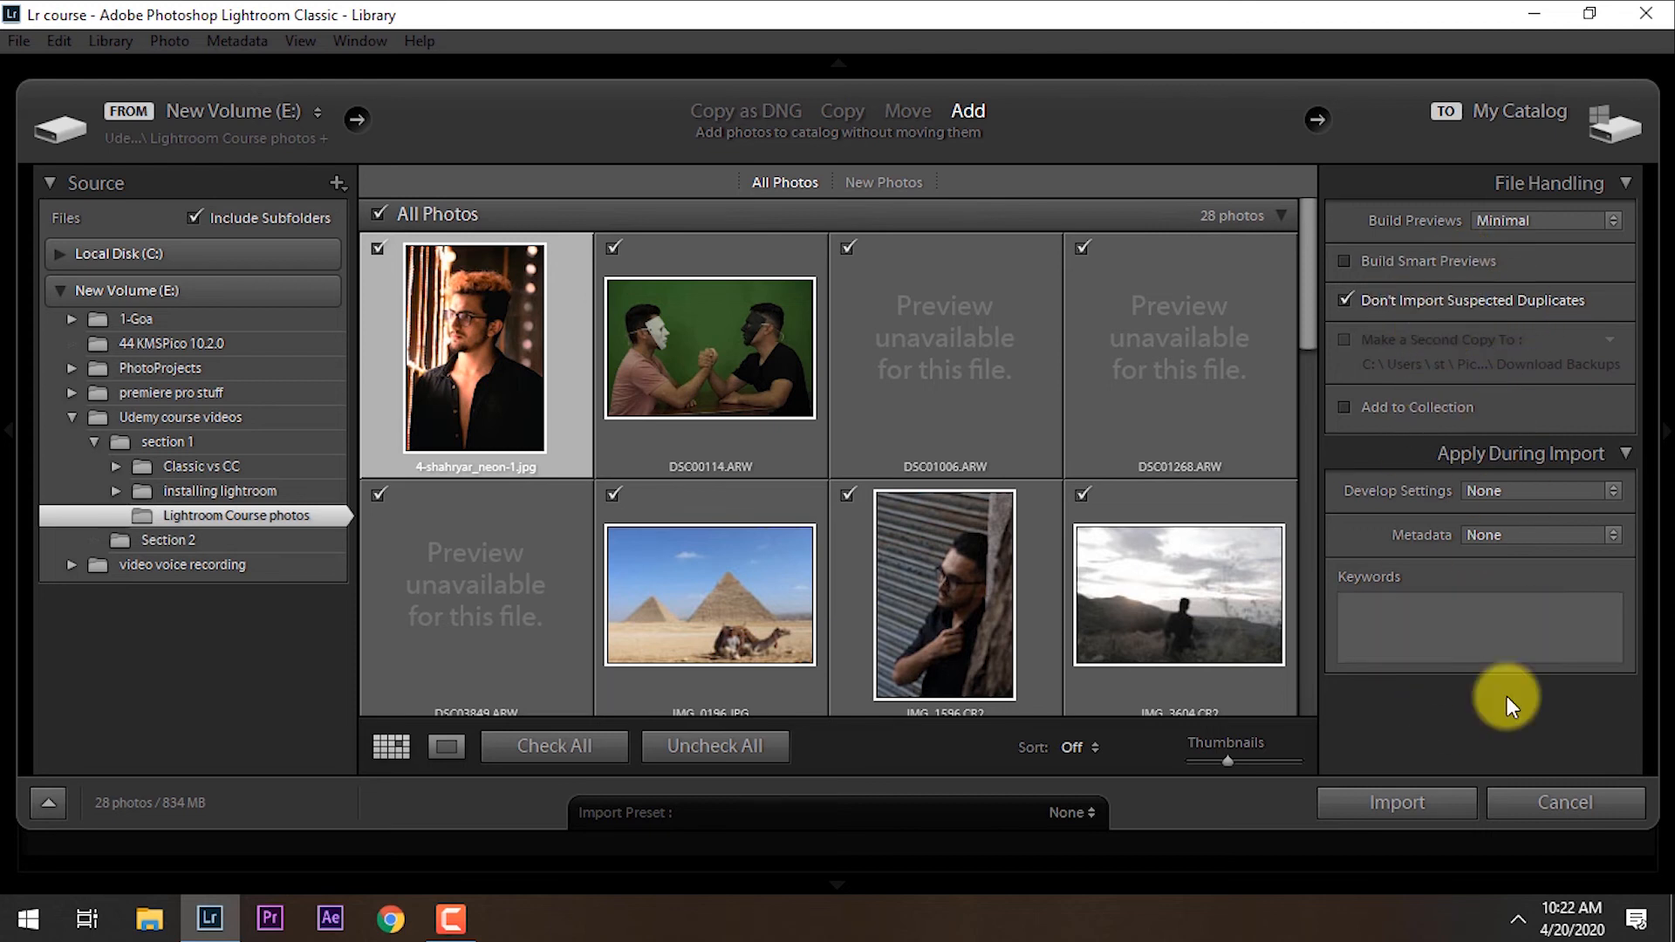
left_click(1425, 805)
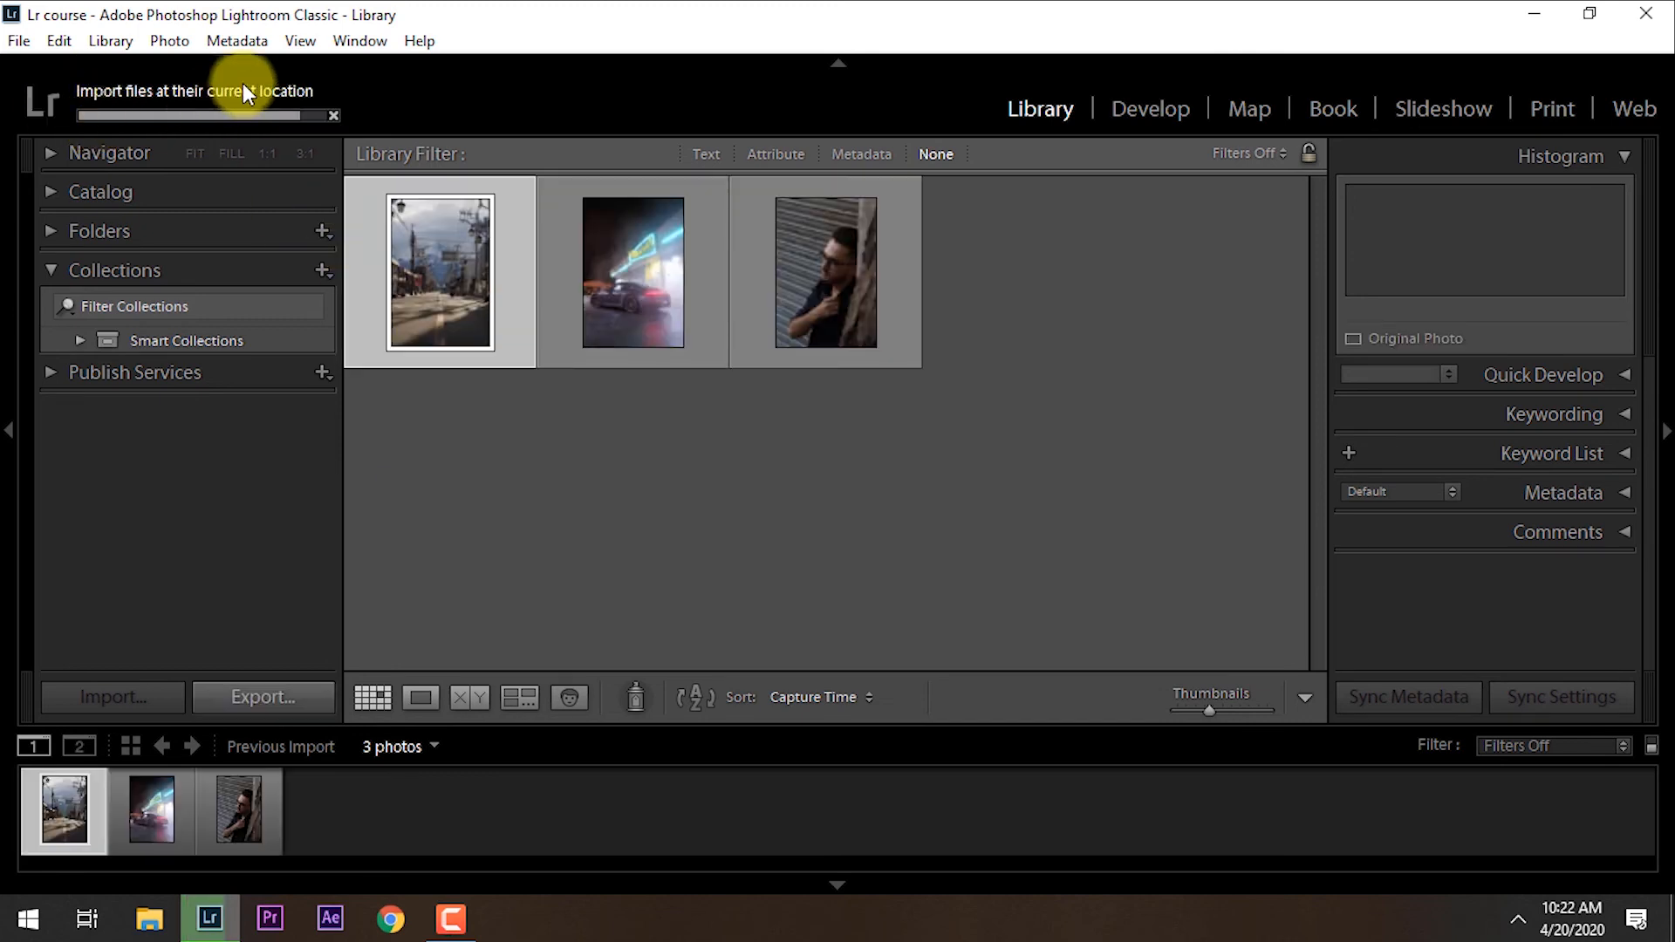
left_click(1208, 606)
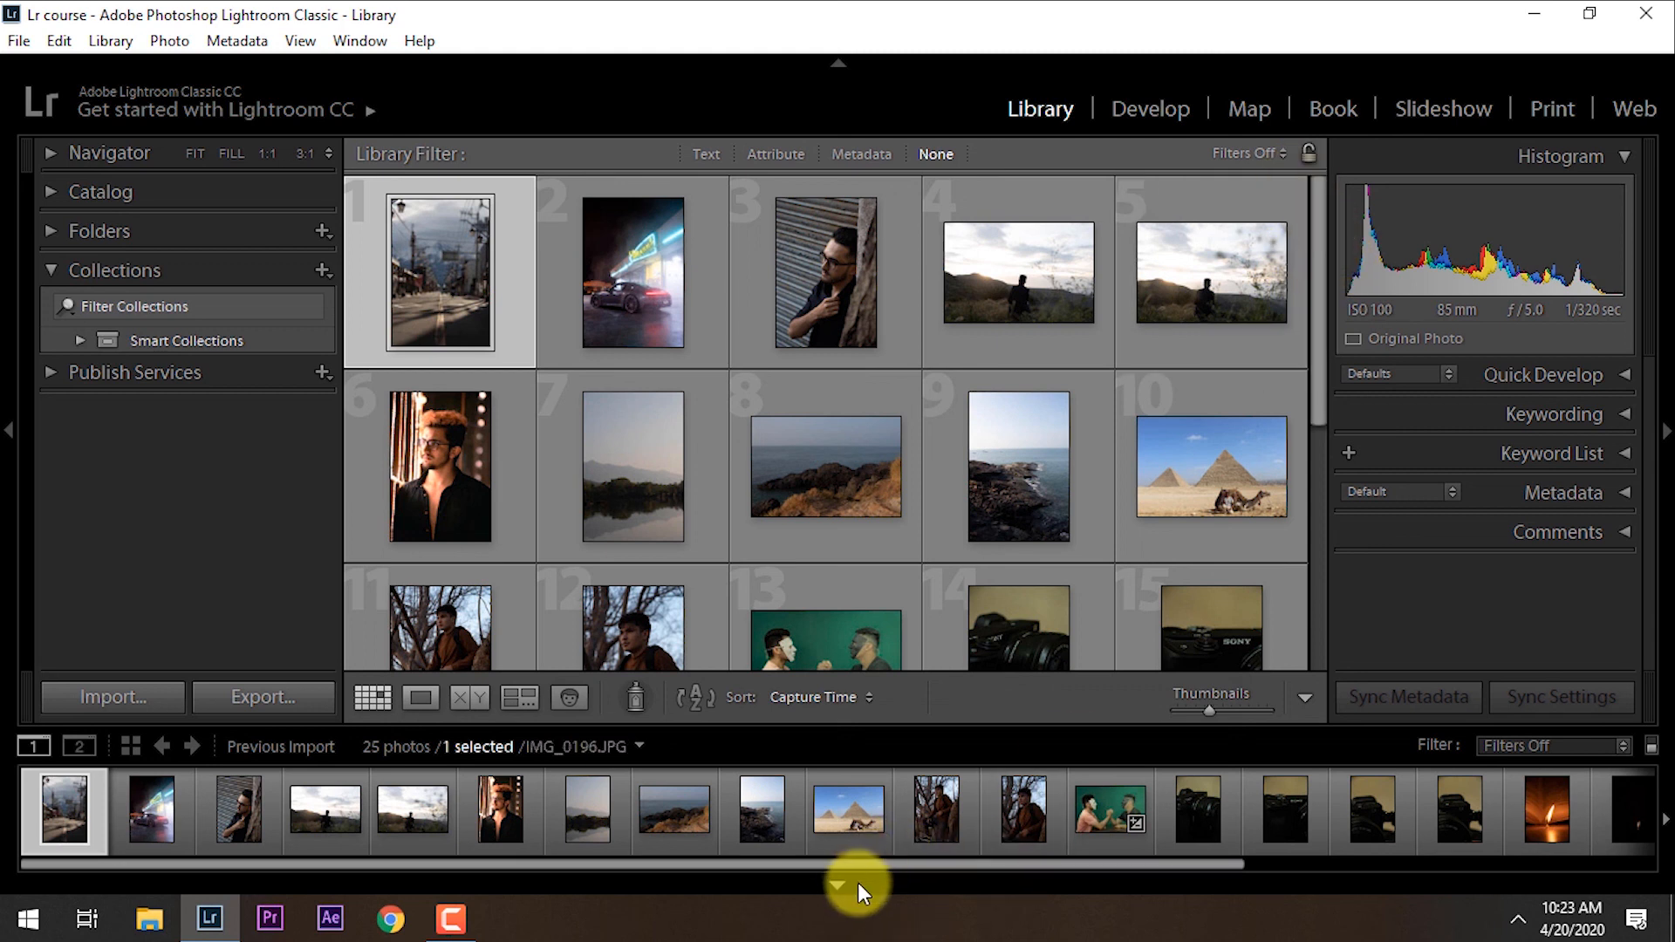
left_click_drag(797, 863, 662, 855)
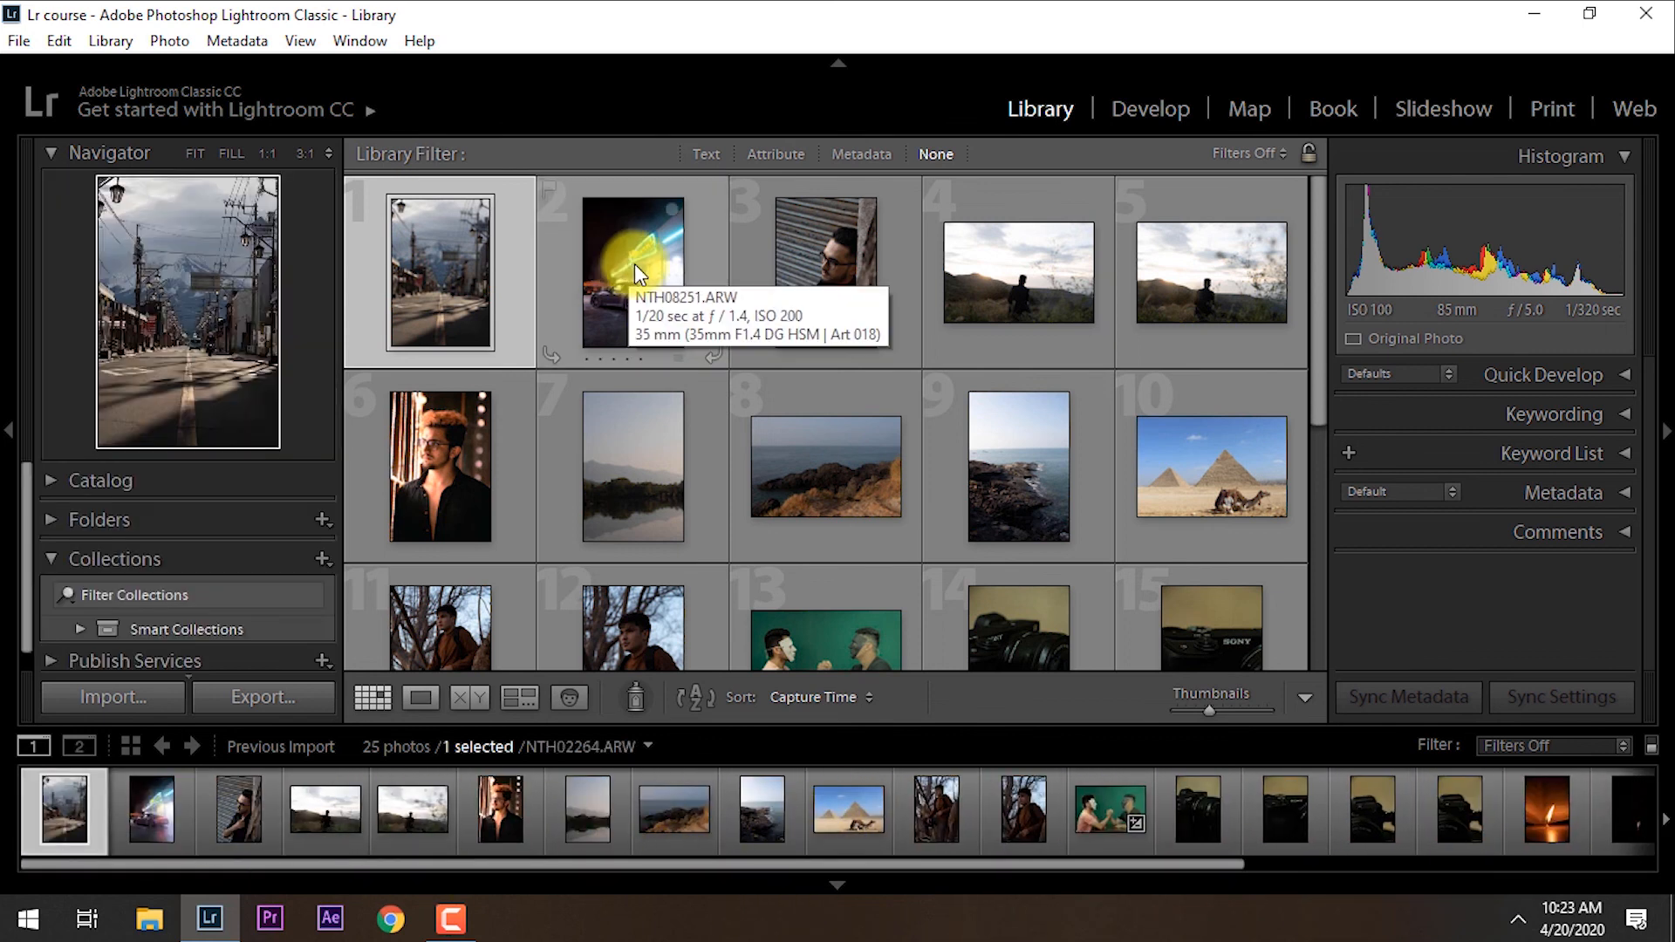